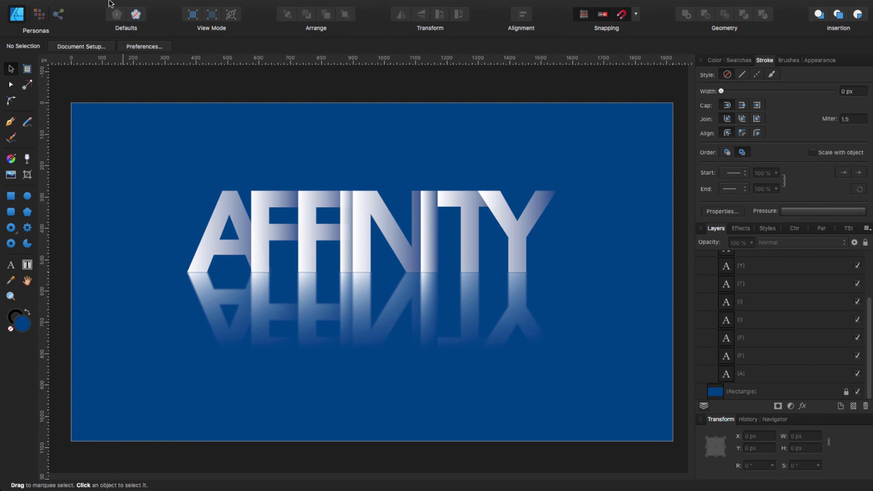
Create a new 1920 × 1080 px document at 300 DPI with the RGB/16 colour format.
mouse_move(109, 4)
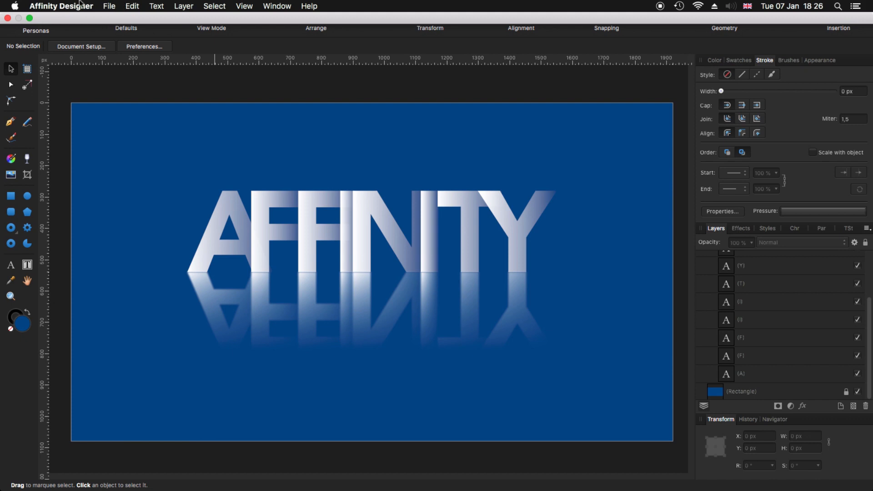
click(109, 5)
click(119, 23)
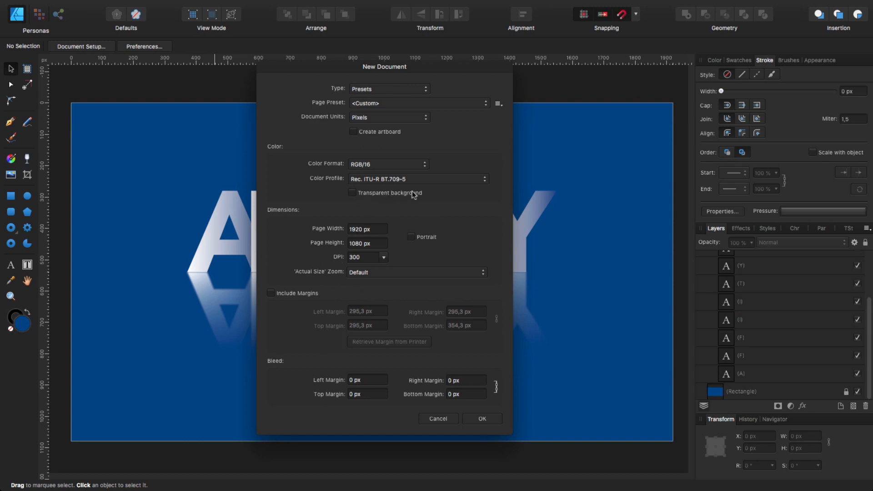
click(482, 419)
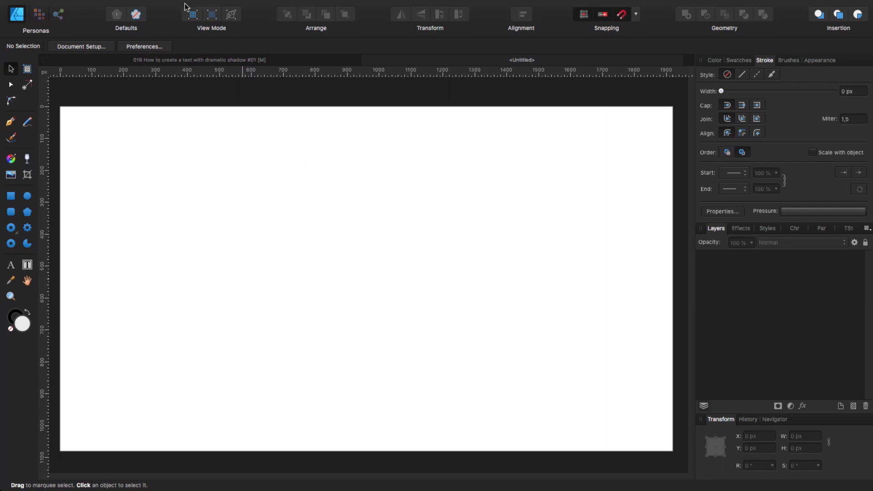
mouse_move(247, 3)
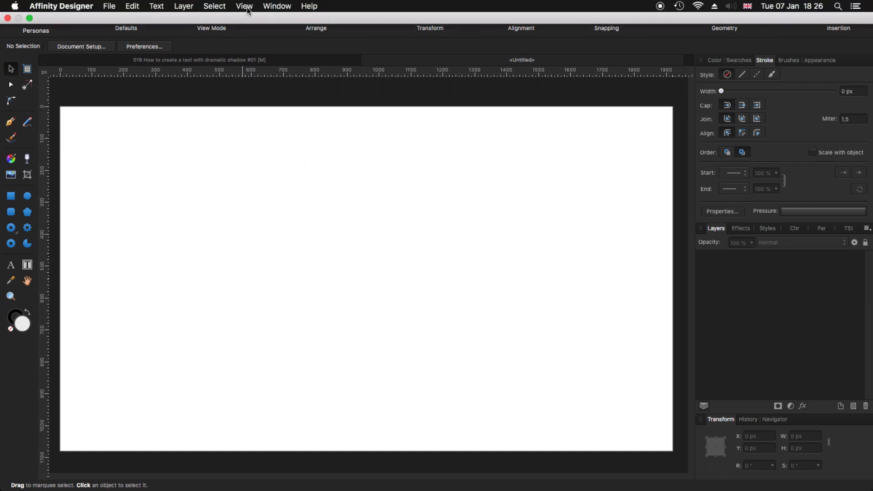
click(245, 7)
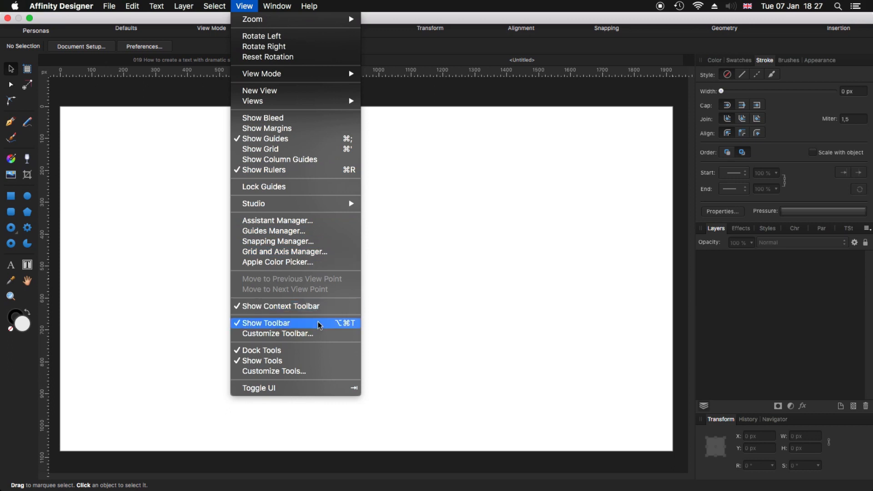
key(alt+super+t)
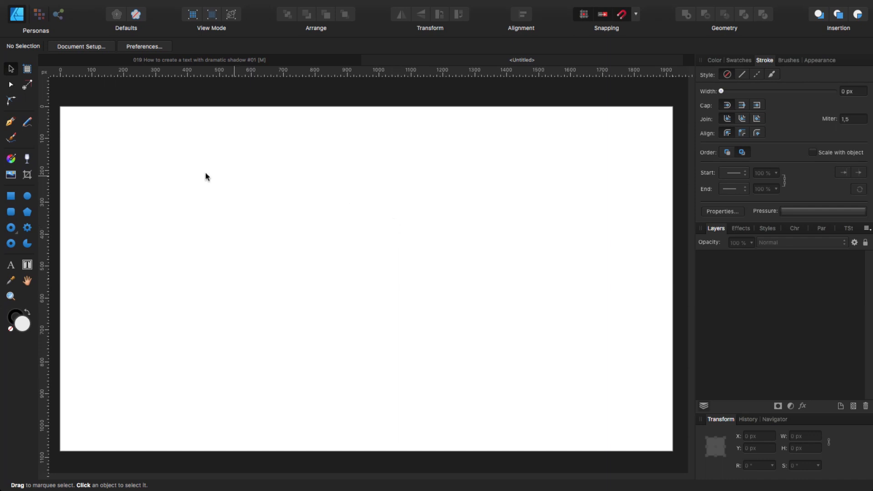
Draw a rectangle covering the whole 1920 × 1080 px page and fill it with black.
click(11, 196)
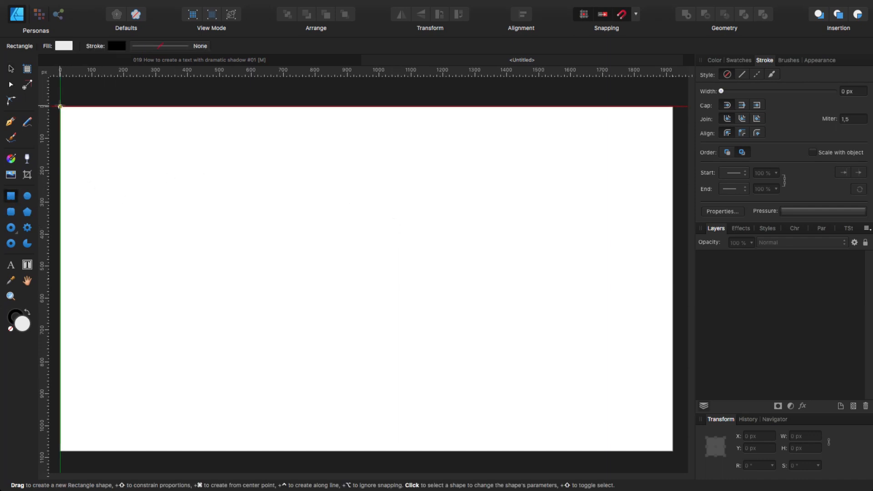
drag(60, 106, 674, 451)
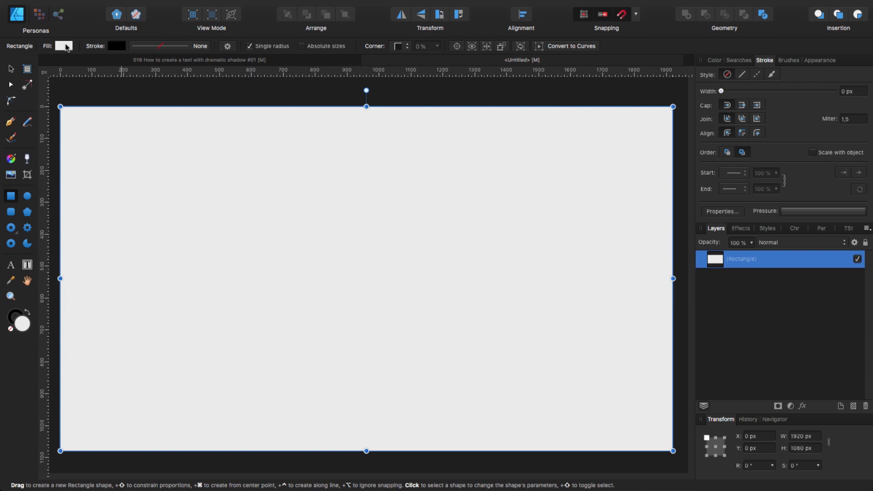
click(64, 45)
click(199, 59)
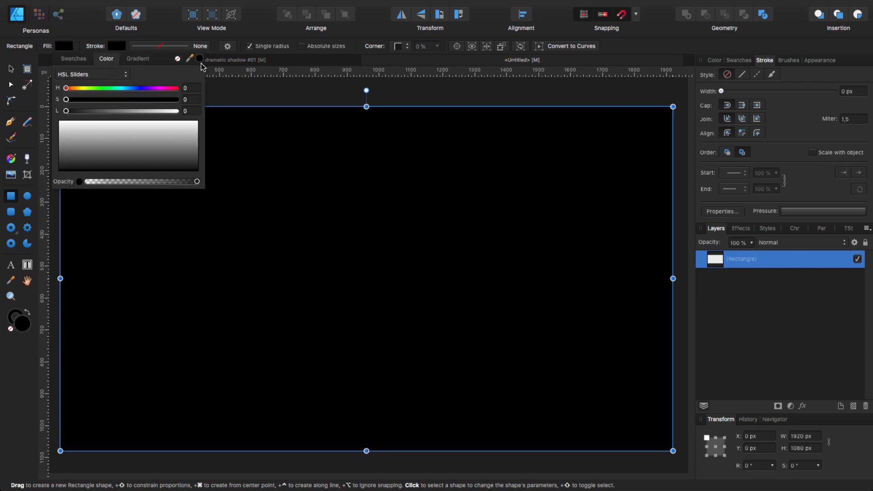
Lock the black background rectangle and test the lock by trying to move it.
click(10, 74)
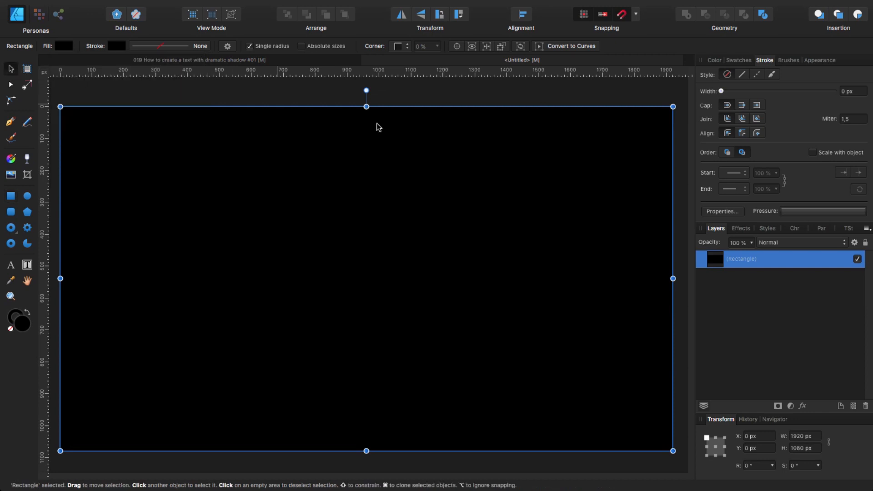
click(866, 242)
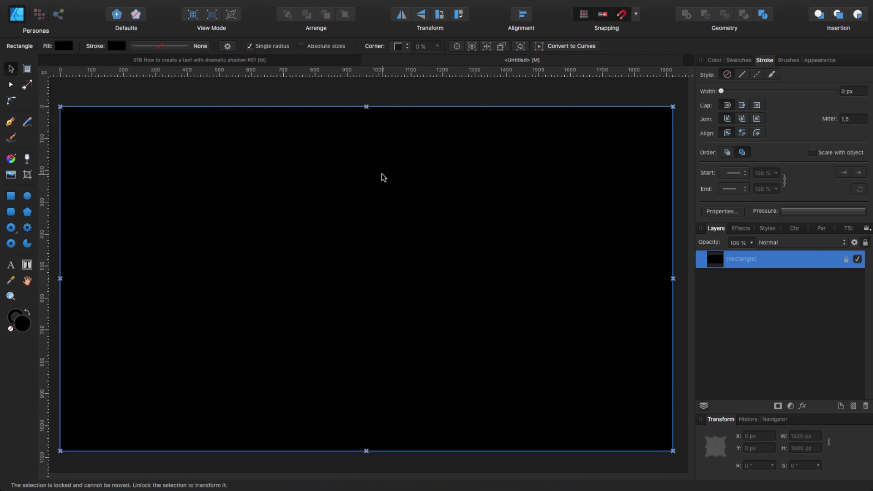
drag(380, 177, 362, 238)
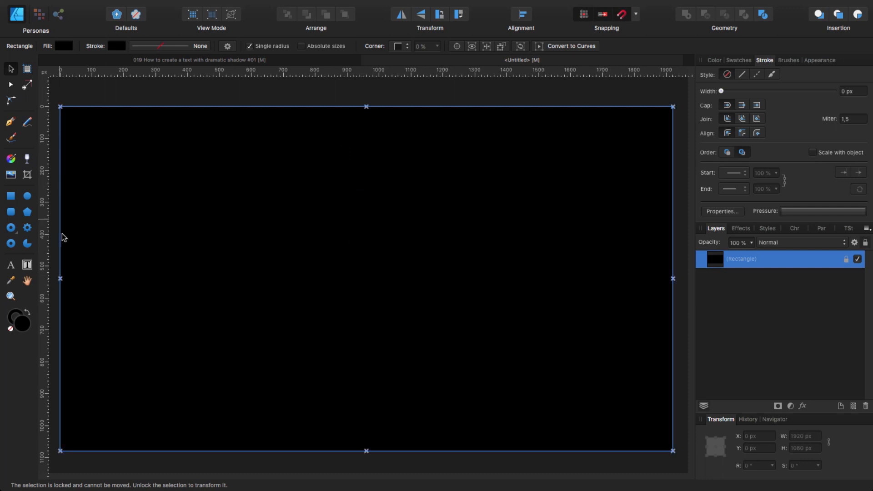
Add the artistic text "A" at about 98.5 pt in the upper-left area of the page.
click(11, 265)
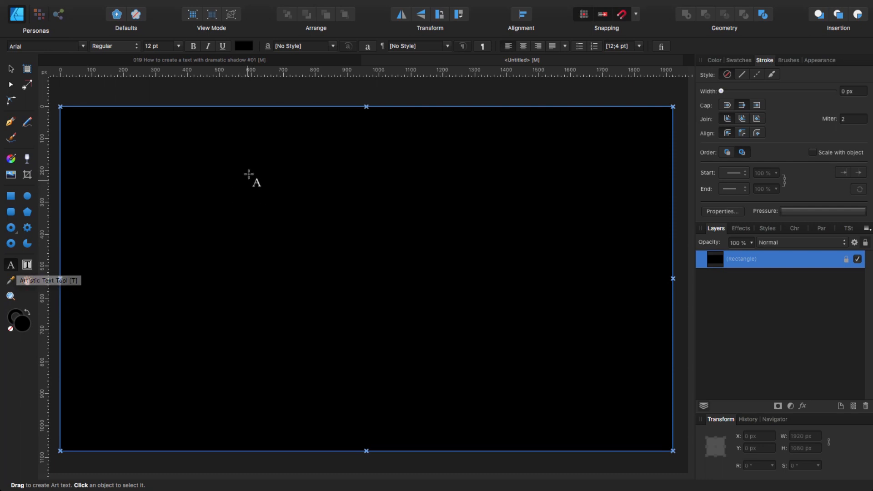
drag(189, 160, 281, 255)
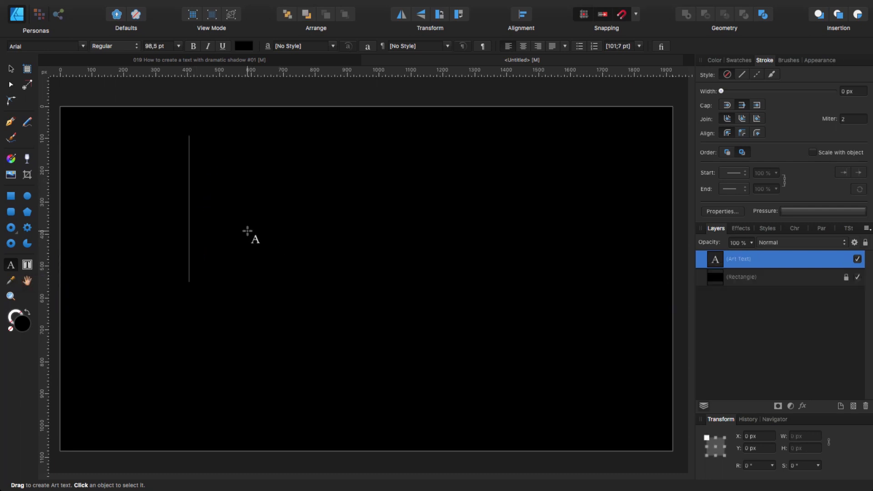
text(A)
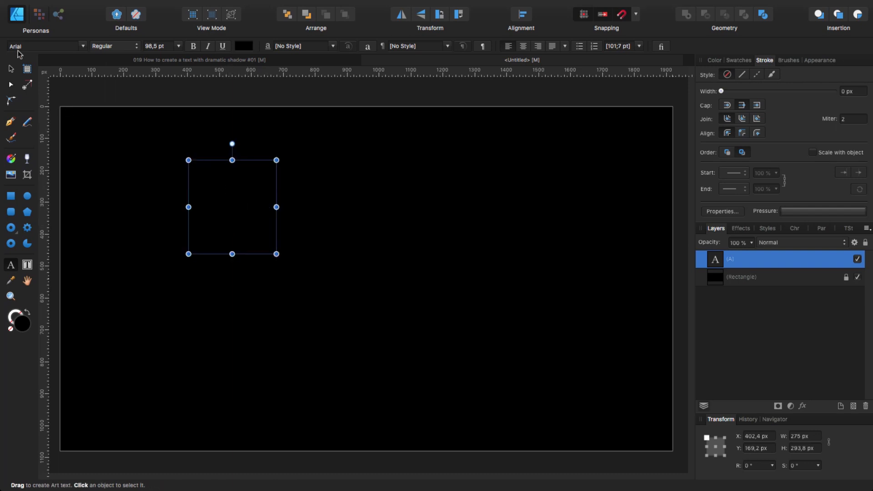
key(Escape)
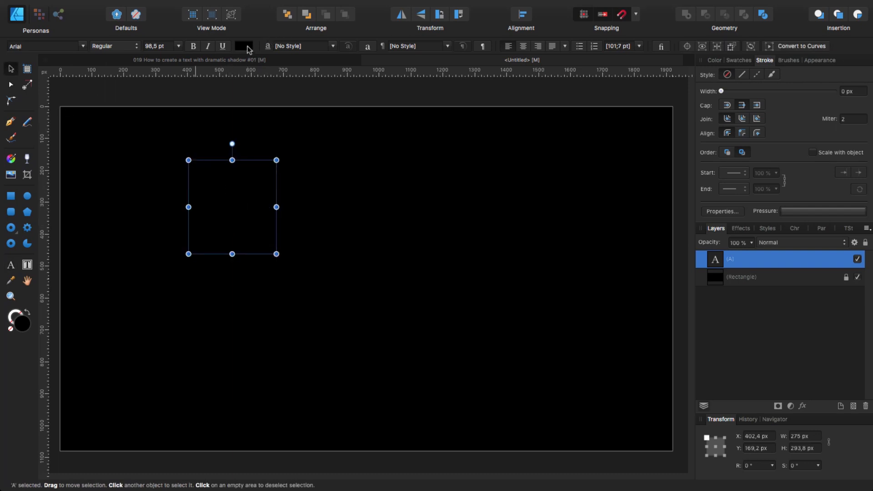
Fill the letter A with white and move it to about X 310, Y 176 px.
click(248, 46)
drag(247, 111, 378, 112)
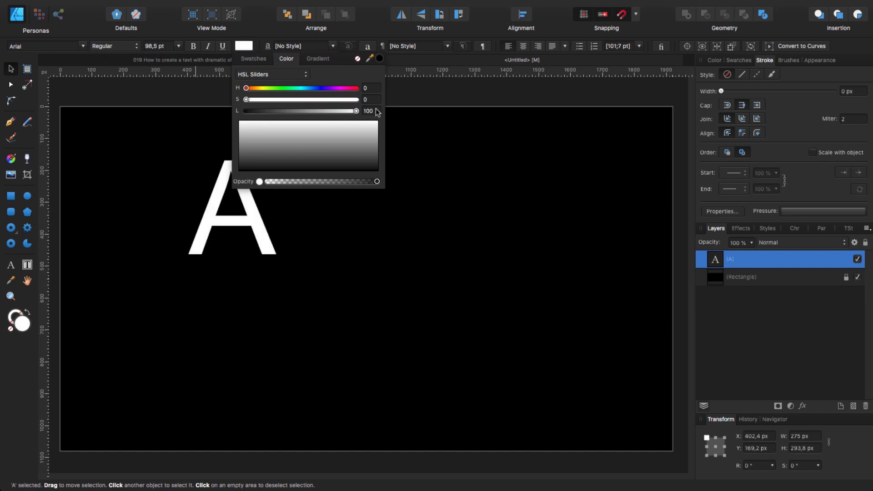
drag(259, 222, 230, 223)
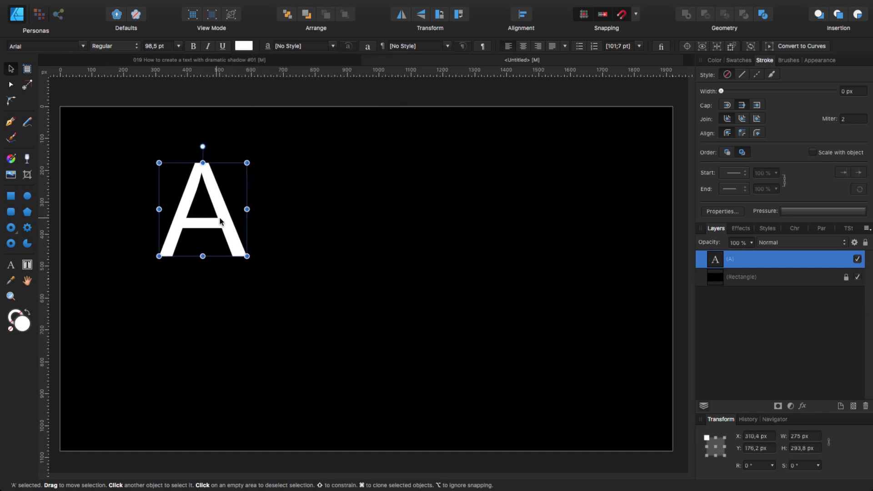
Change the letter A's font to Avenir from the favourite fonts and set its style to Black.
click(82, 46)
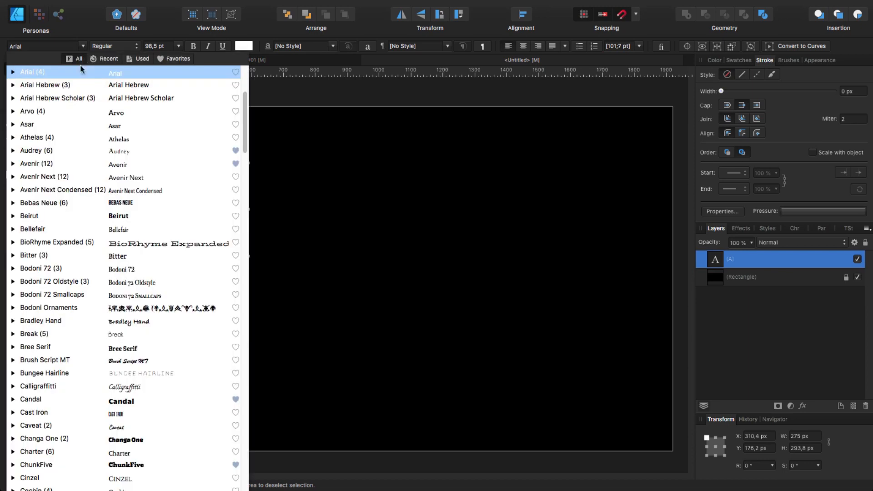
click(137, 59)
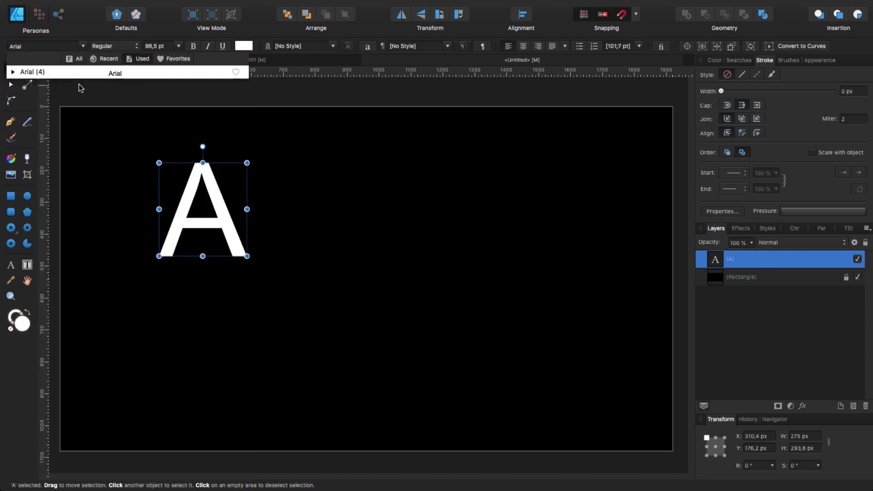
click(168, 58)
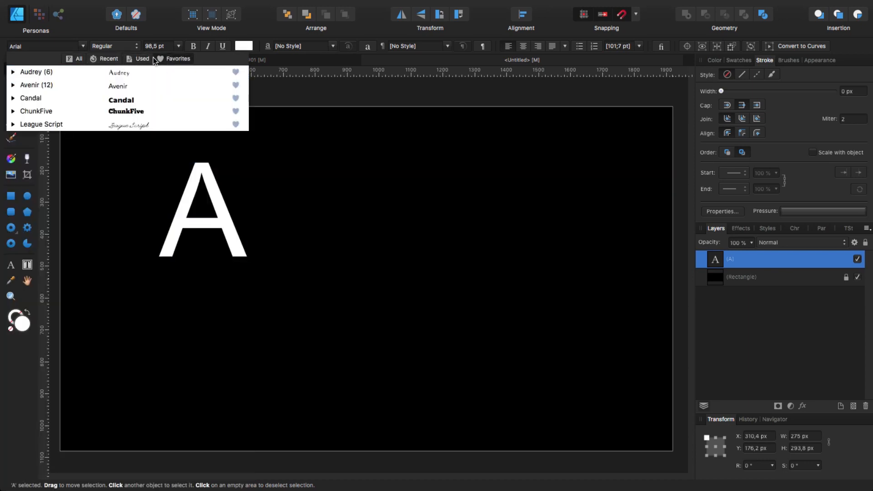
click(46, 86)
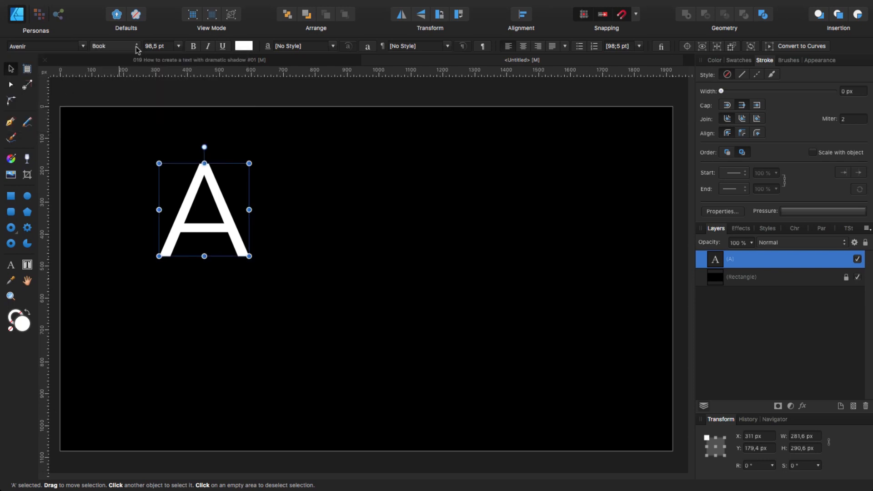
click(120, 46)
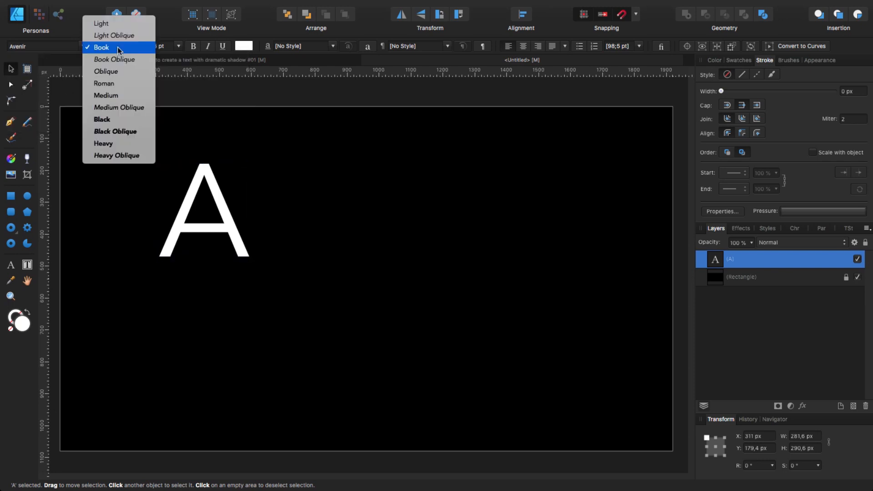
click(103, 119)
Move the letter A toward the page's upper-left corner, to about X 190, Y 148 px.
mouse_move(227, 228)
mouse_down()
mouse_move(215, 237)
mouse_move(239, 226)
mouse_move(228, 238)
mouse_move(212, 223)
mouse_up()
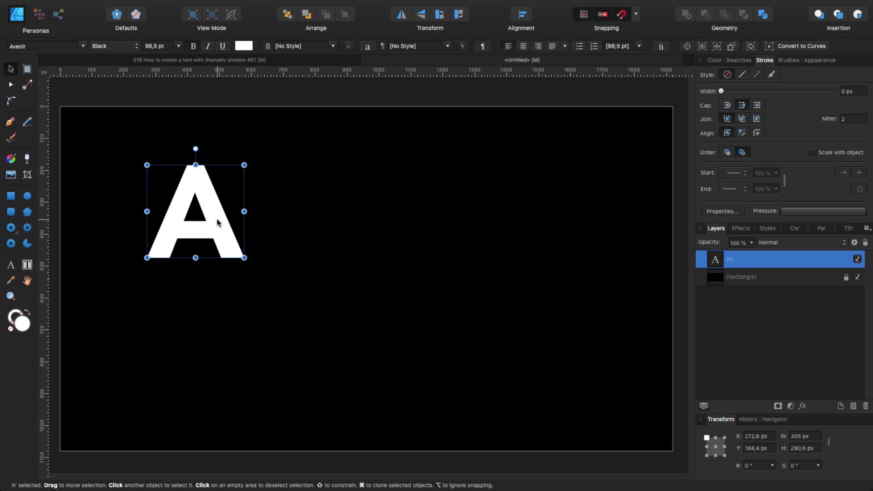
drag(207, 216, 208, 225)
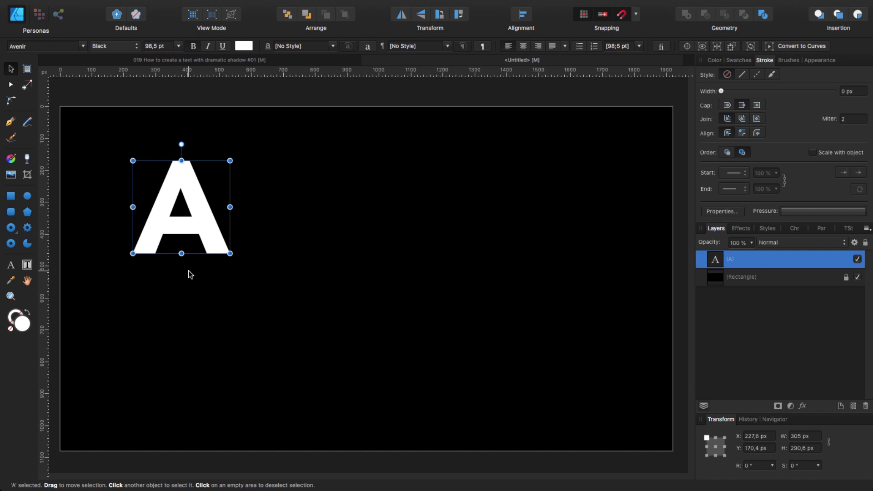
drag(218, 225, 194, 228)
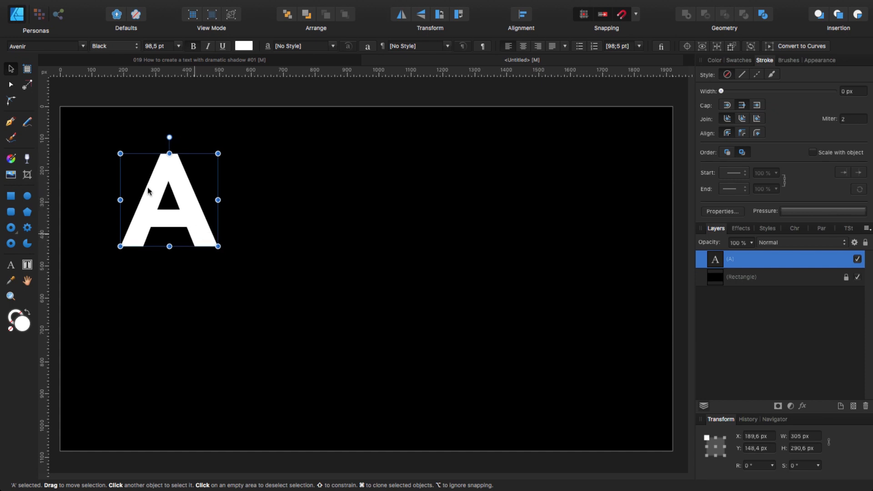
Fade the letter A from left to right with linear transparency, its midpoint slightly left of centre, and move it to about X 165, Y 186 px.
click(27, 159)
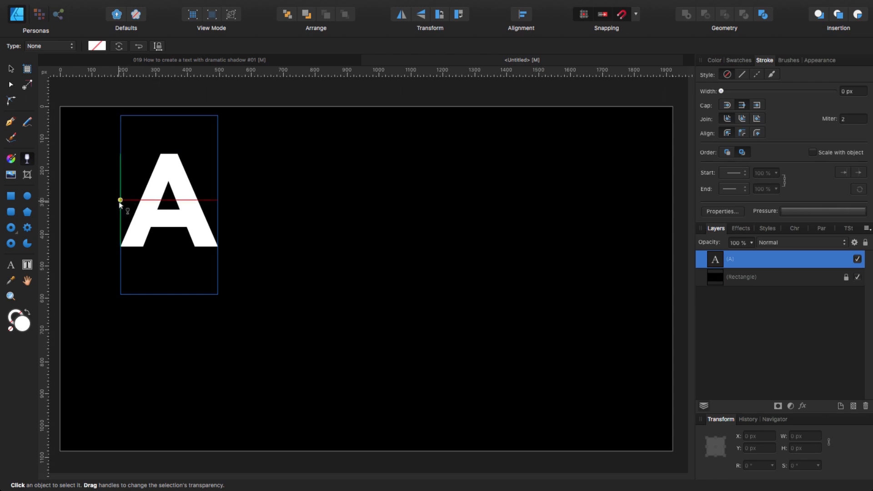
drag(120, 200, 219, 202)
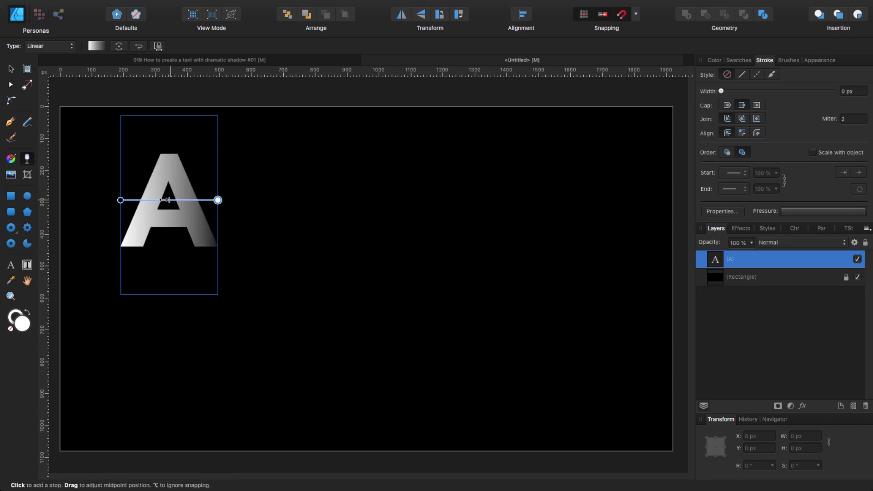
drag(166, 200, 163, 201)
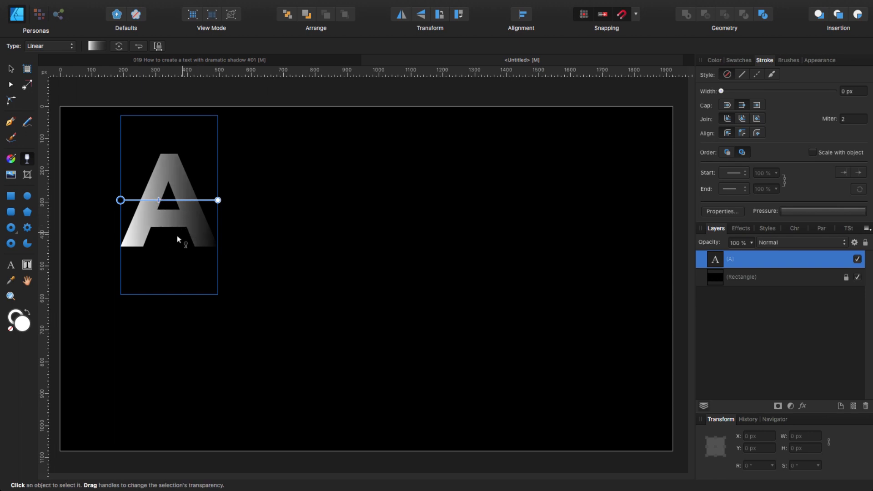
click(11, 68)
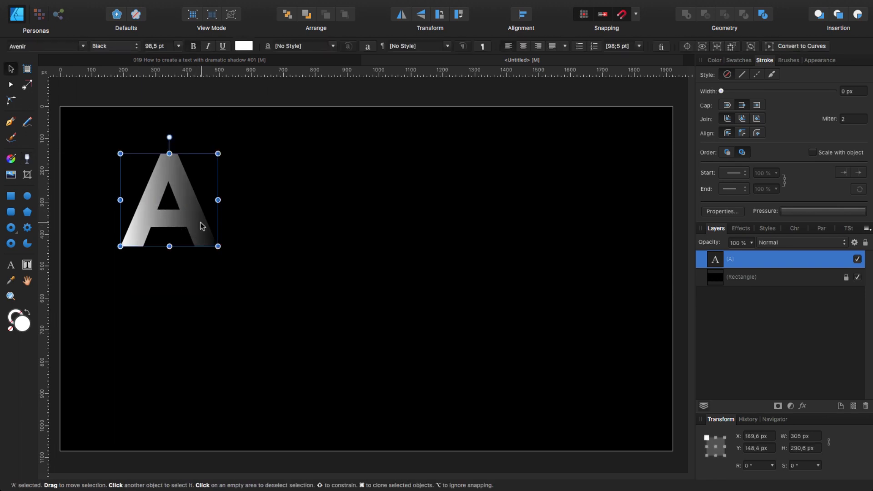
drag(197, 226, 188, 238)
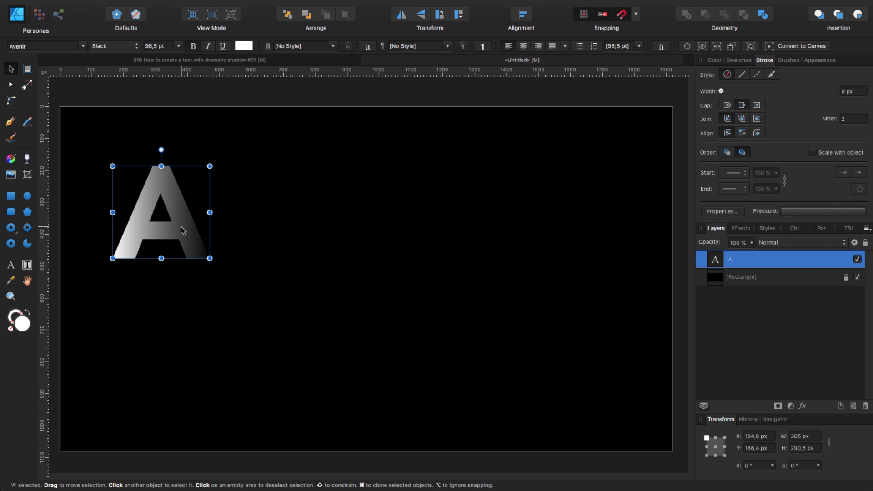
Duplicate the letter A to the right, overlapping the original at the same height, and change the copy's text to "F".
drag(187, 228, 247, 228)
key(t)
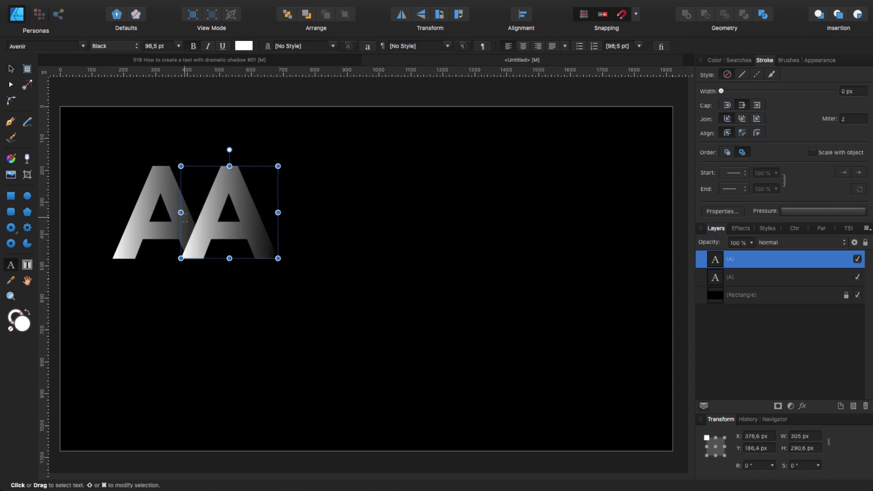
key(Delete)
text(F)
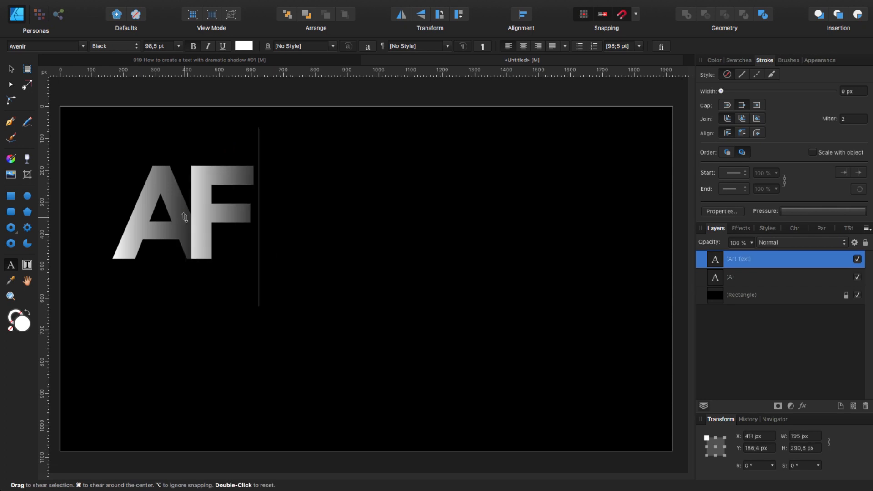
key(Escape)
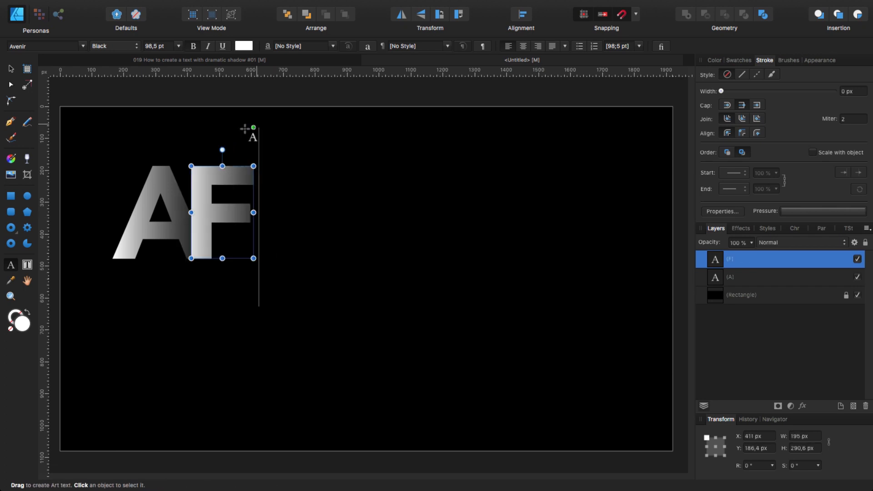
Refit the F's linear transparency to fade horizontally across the letter's own width, and nudge the F to about X 412 px.
click(28, 159)
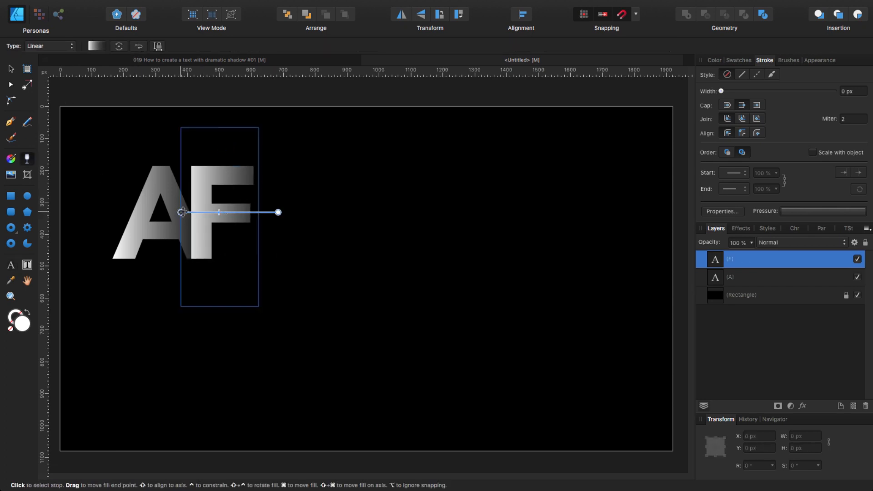
drag(182, 212, 193, 211)
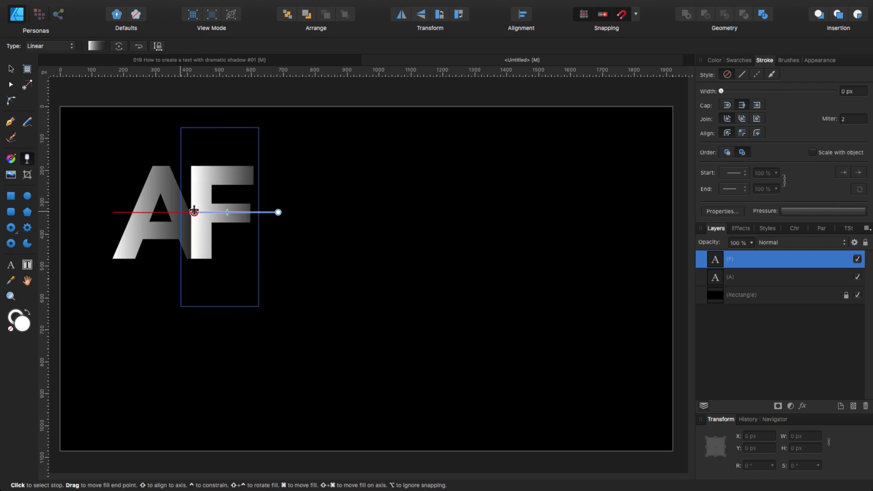
drag(278, 212, 253, 212)
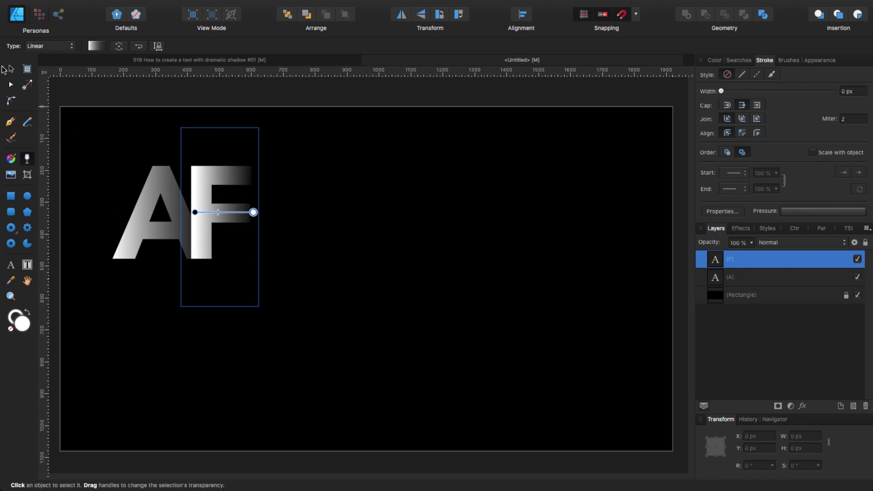
key(v)
drag(207, 221, 212, 221)
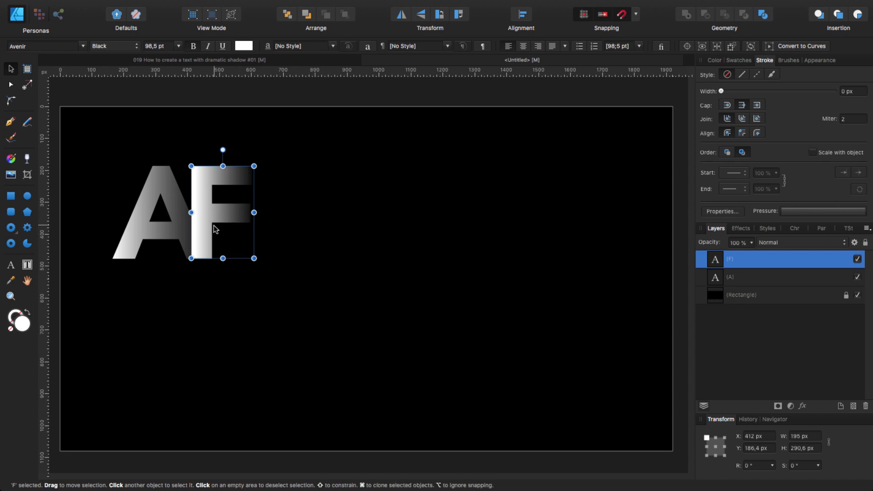
Duplicate the F twice to the right with overlaps, at about X 577 and X 729 px, and change the last copy's text to "I".
drag(203, 230, 252, 226)
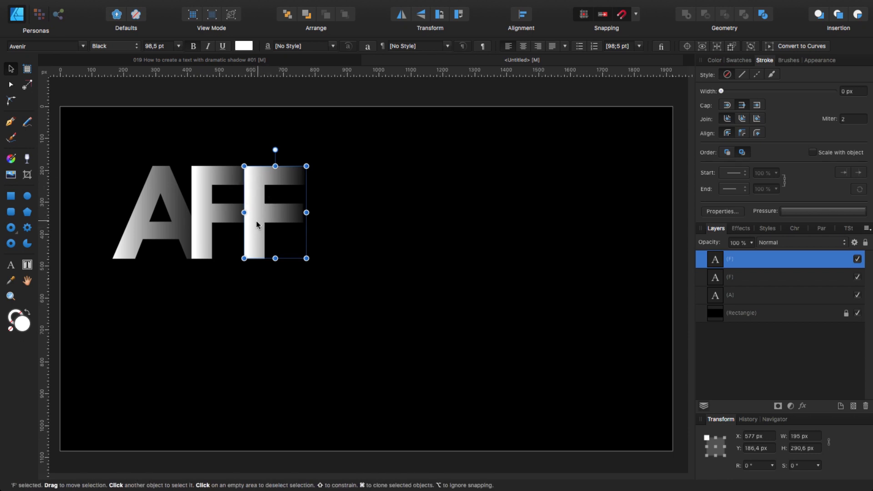
drag(257, 218, 306, 217)
key(t)
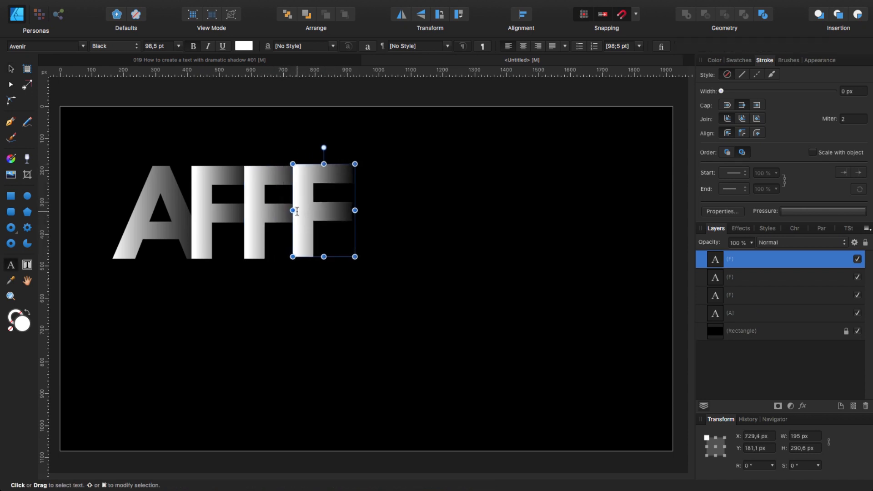
key(Delete)
text(I)
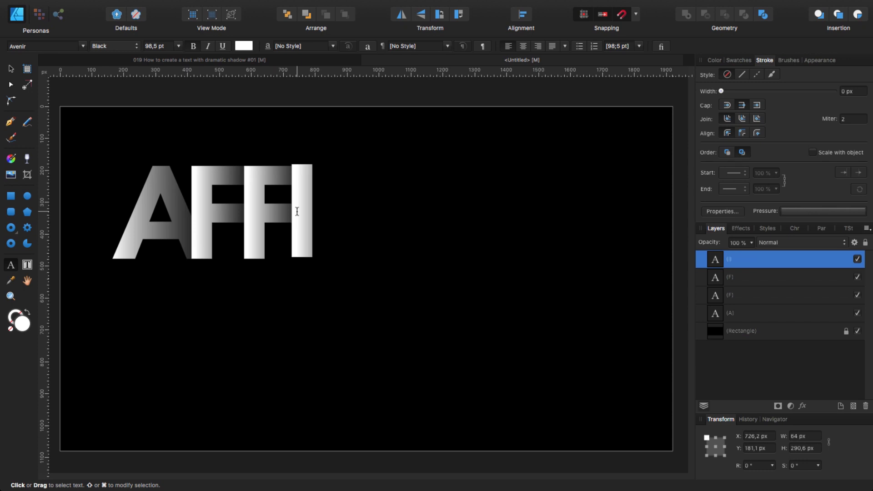
key(Escape)
Fit the I's linear transparency to its narrow width, fading from its left edge to its right edge.
click(27, 159)
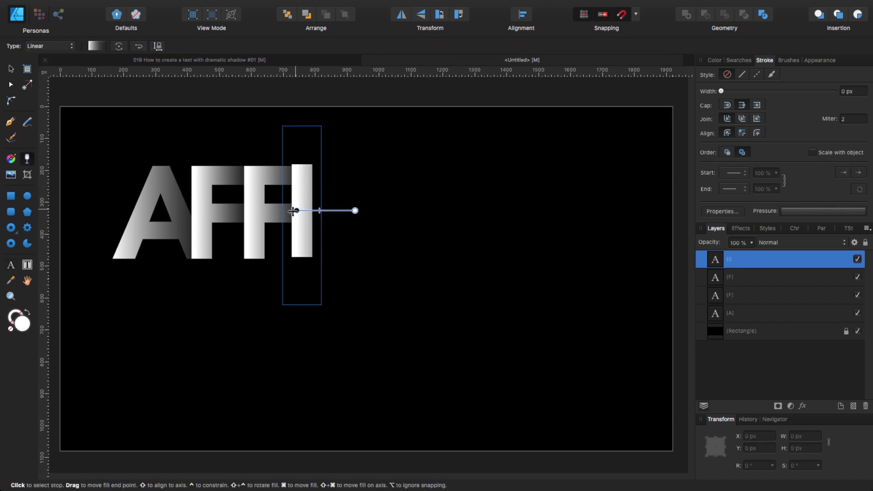
drag(289, 210, 291, 211)
drag(355, 210, 312, 211)
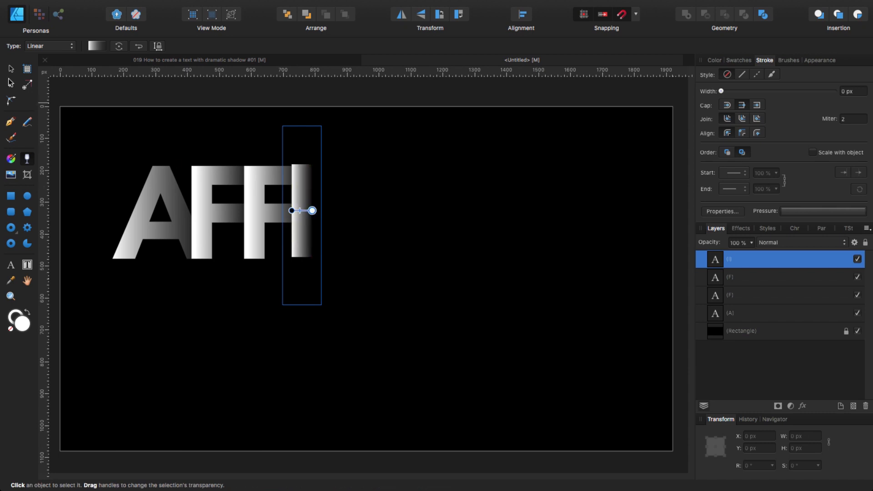
Duplicate the I directly to its right, at about X 790 px, and change the copy's text to "N".
key(v)
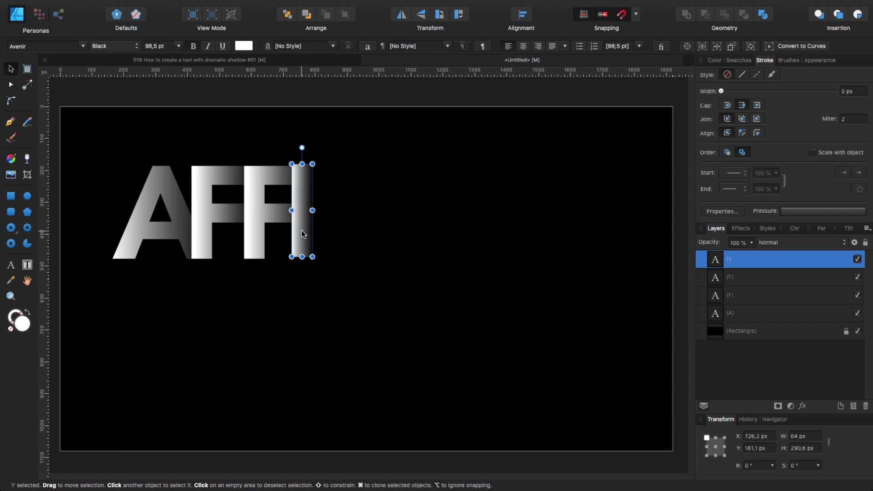
drag(301, 228, 324, 230)
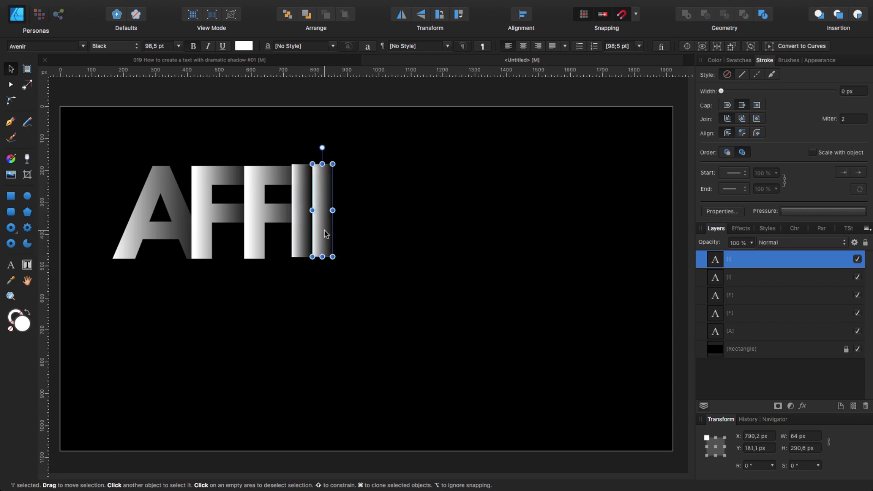
key(t)
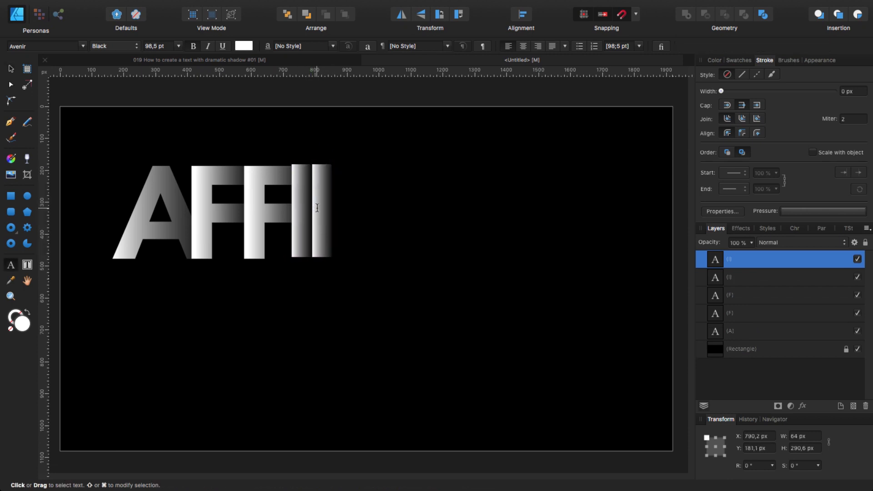
key(BackSpace)
text(N)
key(Escape)
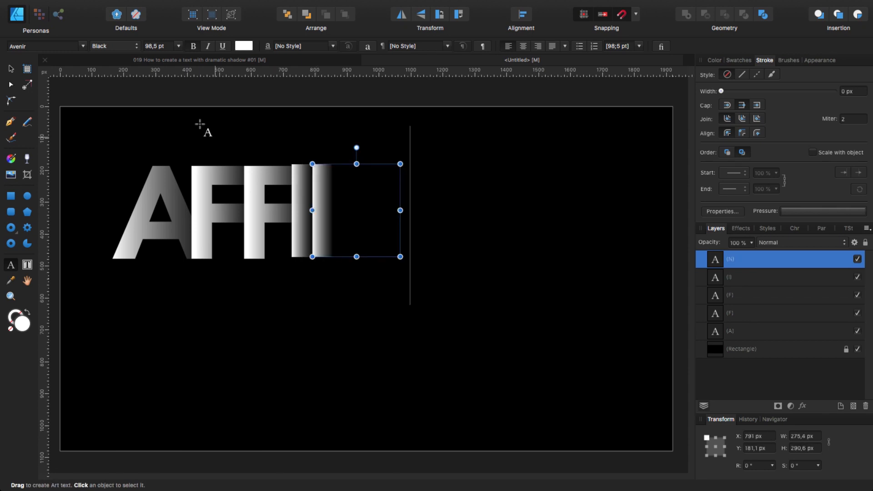
Stretch the N's linear transparency so it fades from the letter's left edge to its right edge.
click(27, 158)
drag(335, 211, 398, 211)
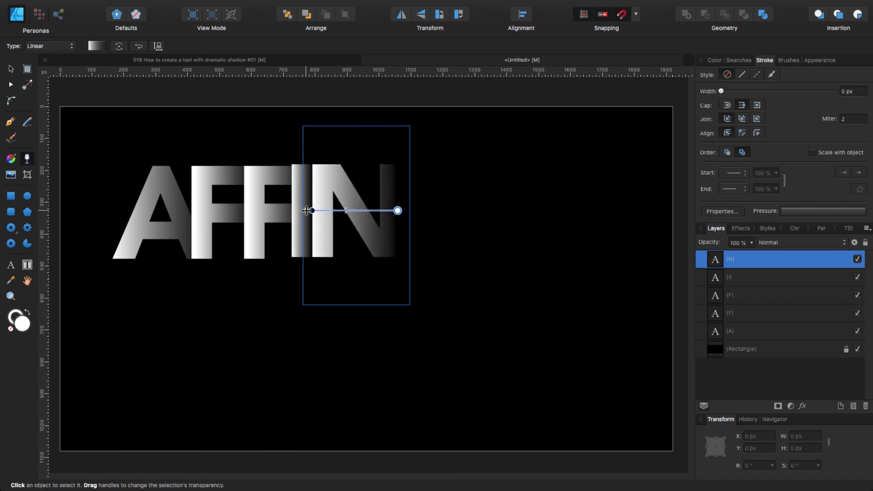
drag(320, 210, 321, 215)
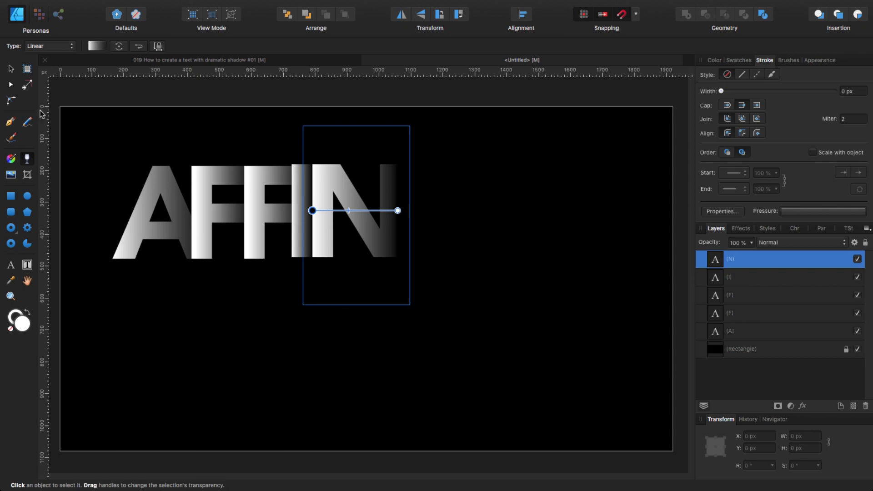
Duplicate the I over the N's right edge, at about X 1042 px and the same height as the original.
click(10, 68)
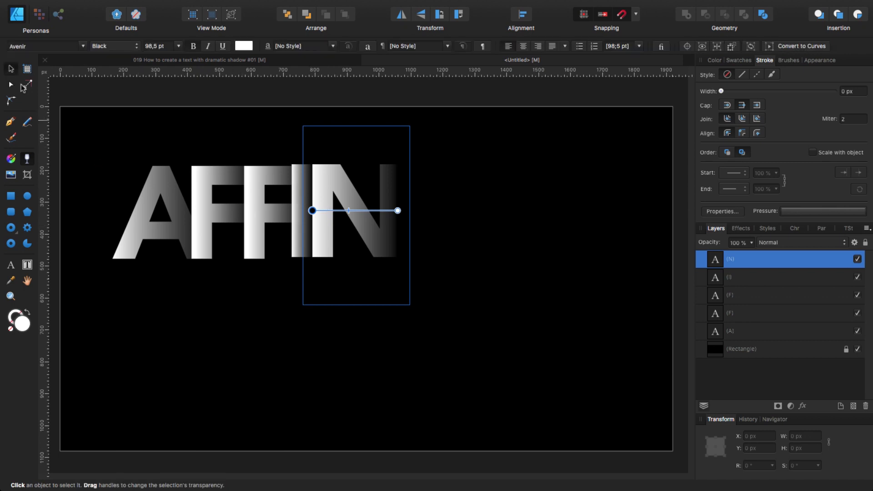
click(302, 216)
mouse_move(299, 220)
mouse_down()
mouse_move(397, 218)
mouse_move(402, 227)
mouse_up()
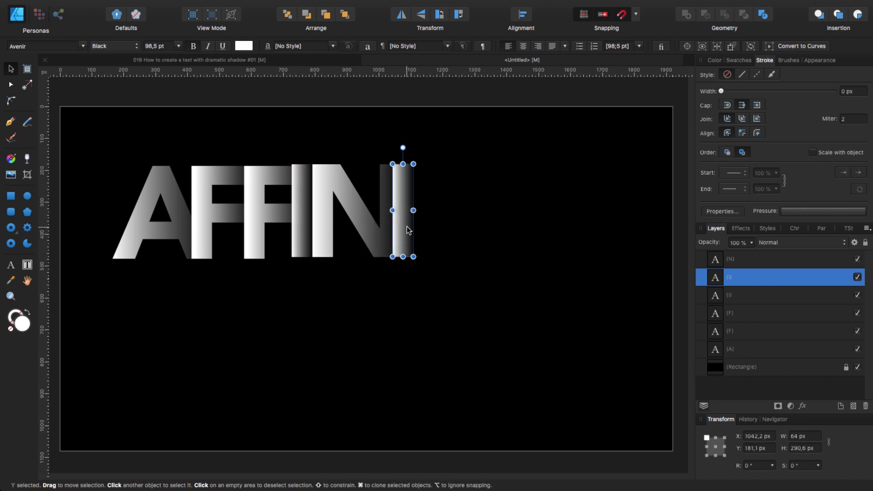
Duplicate the second I directly to its right, at about X 1107 px, and change the copy's text to "T".
drag(402, 227, 424, 230)
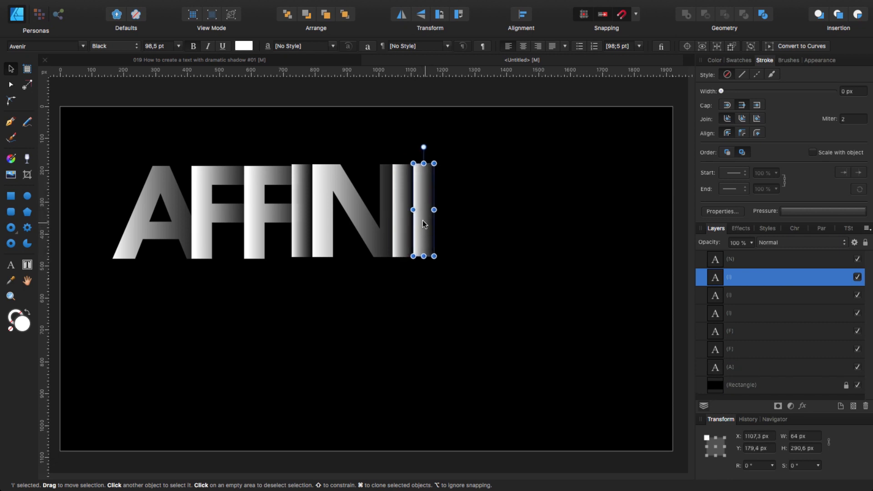
key(t)
click(414, 225)
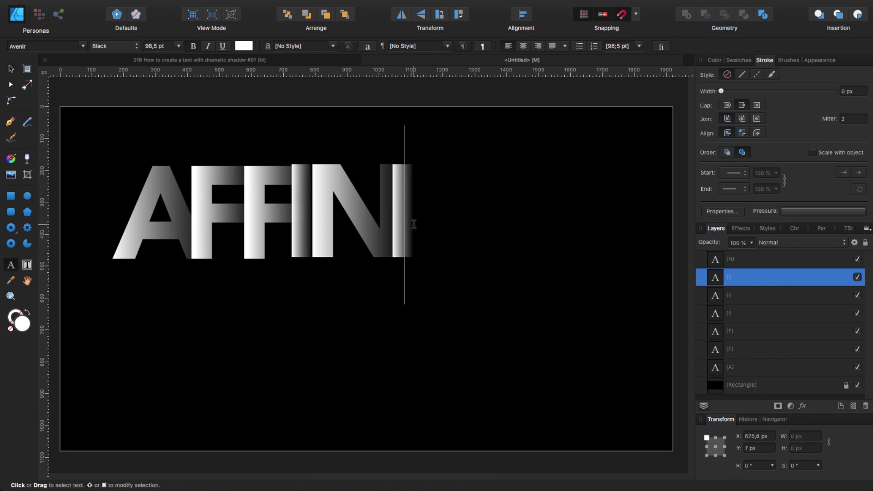
text(T)
key(Escape)
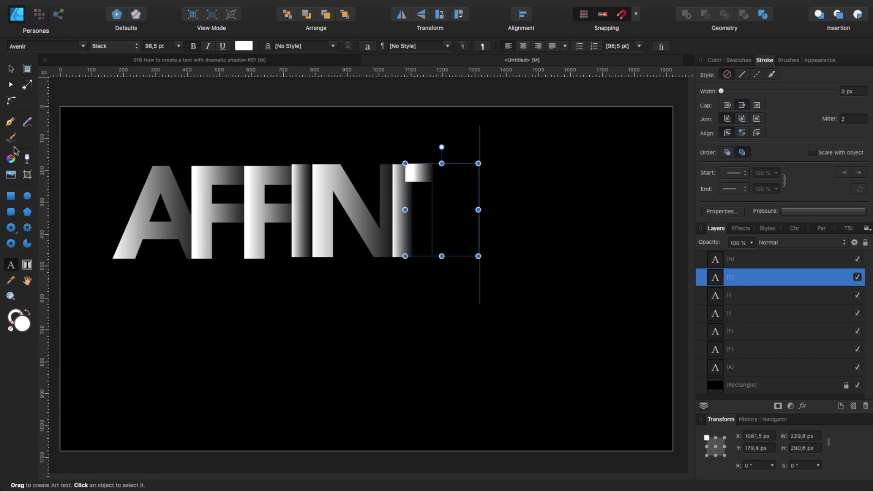
Fade the T across its full width with linear transparency, and move it to about X 1089, Y 181 px.
click(31, 161)
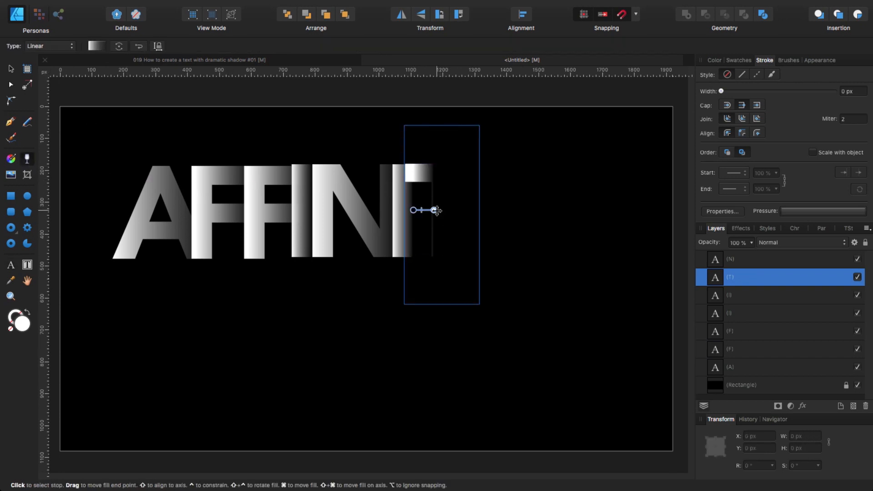
drag(435, 210, 482, 211)
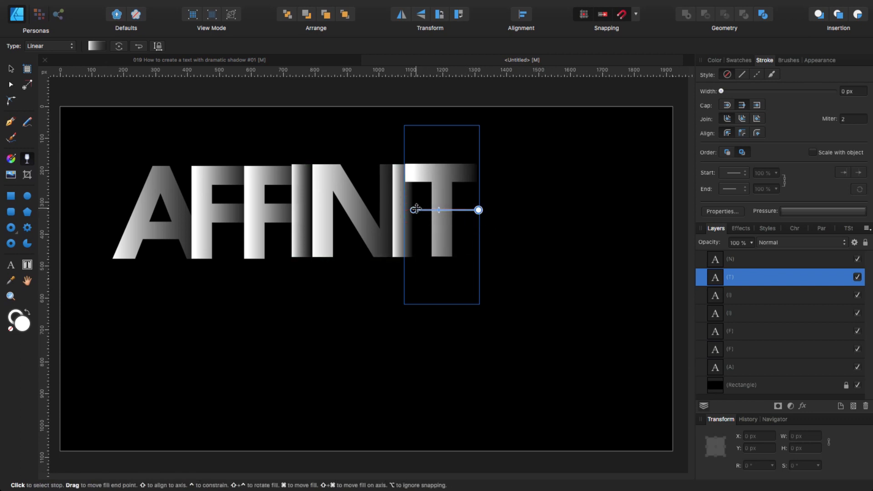
drag(413, 210, 437, 210)
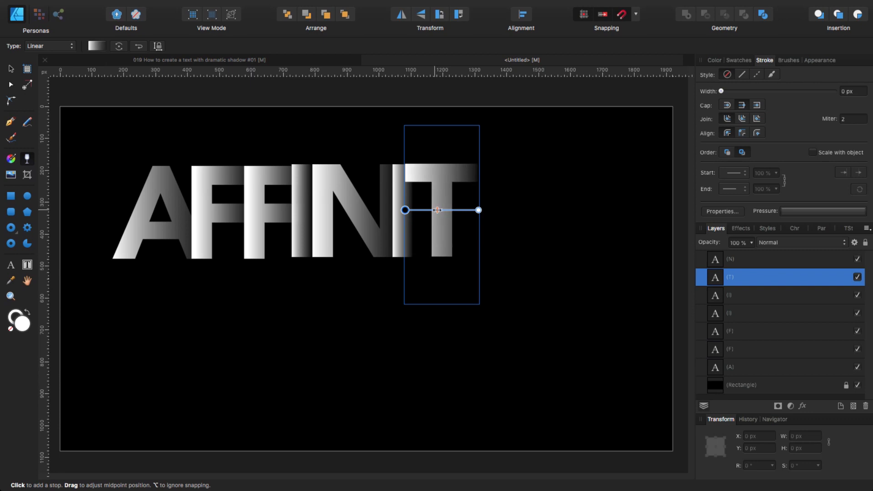
click(11, 69)
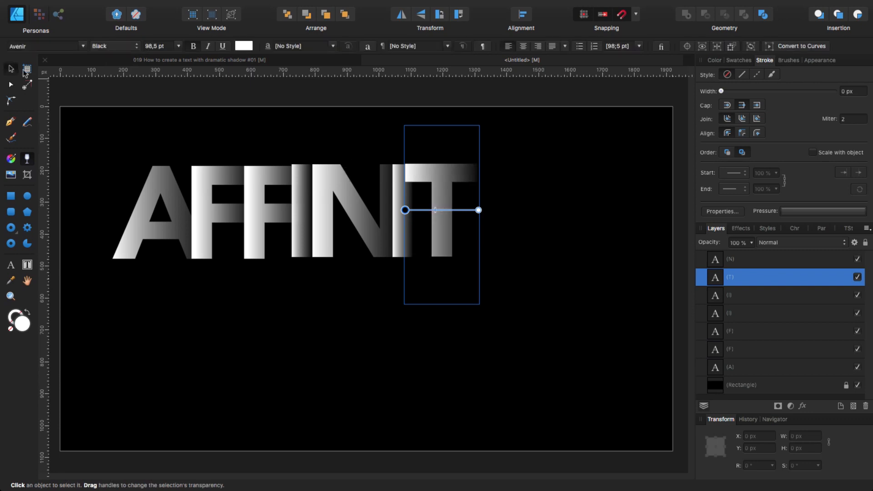
drag(452, 216, 444, 218)
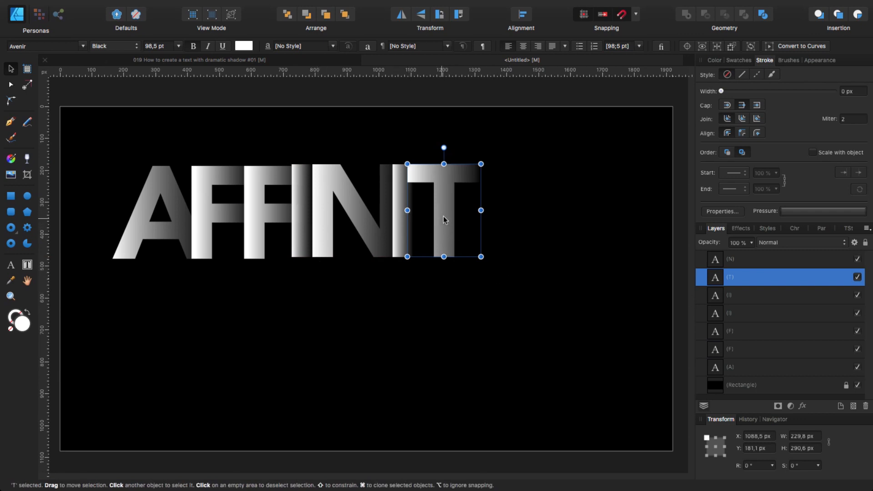
Duplicate the T to the right, overlapping it at about X 1229 px, and change the copy's text to "Y".
drag(444, 217, 489, 217)
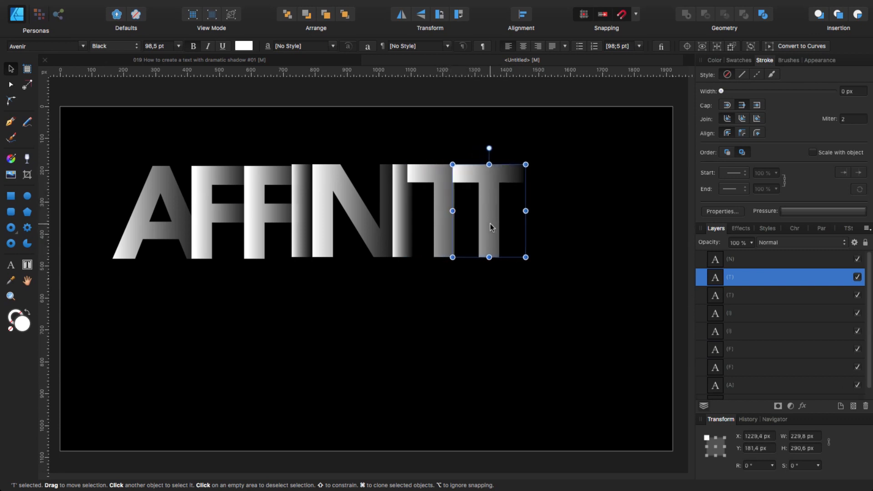
key(t)
key(BackSpace)
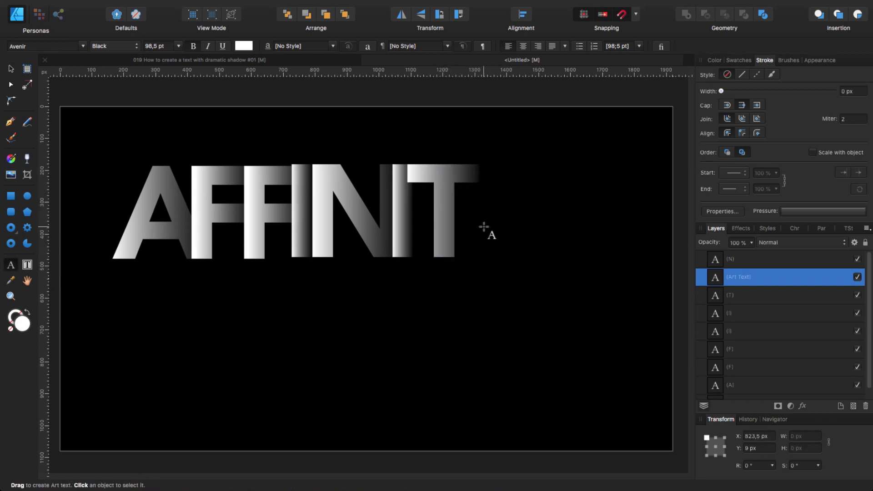
text(Y)
key(Escape)
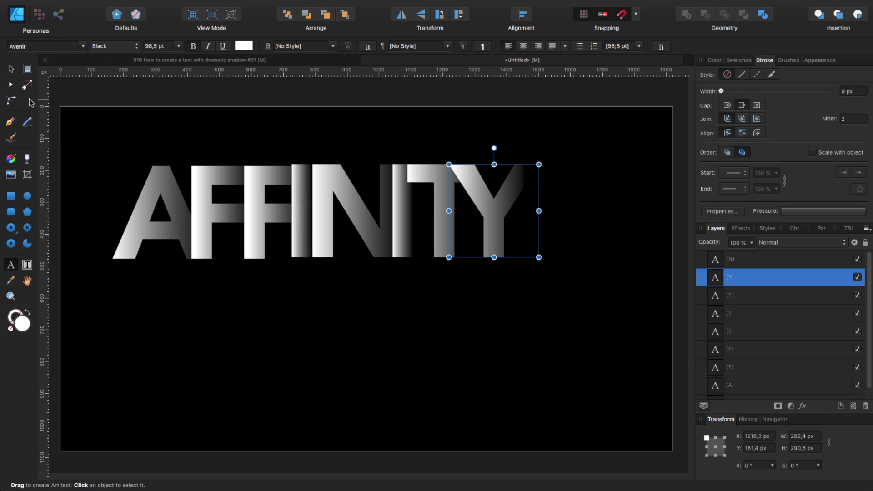
Fade the Y from left to right across its width with linear transparency, and move it to about X 1236, Y 181 px.
key(y)
drag(452, 211, 539, 211)
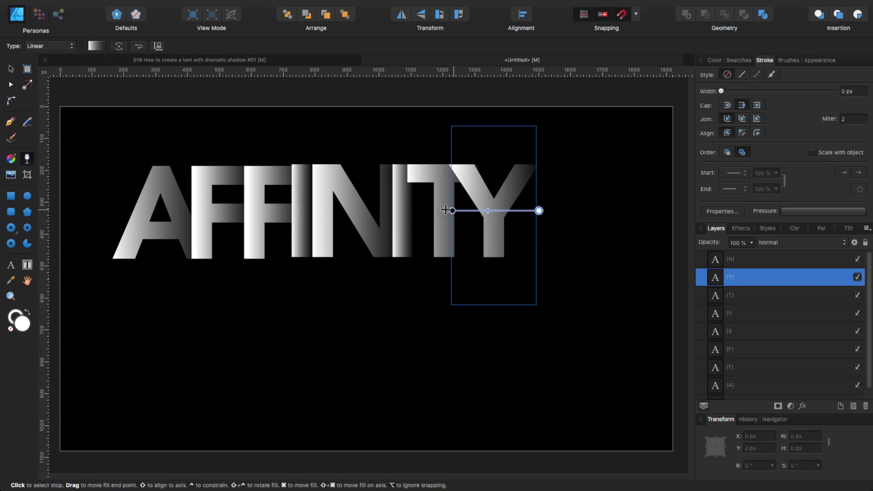
drag(451, 211, 454, 210)
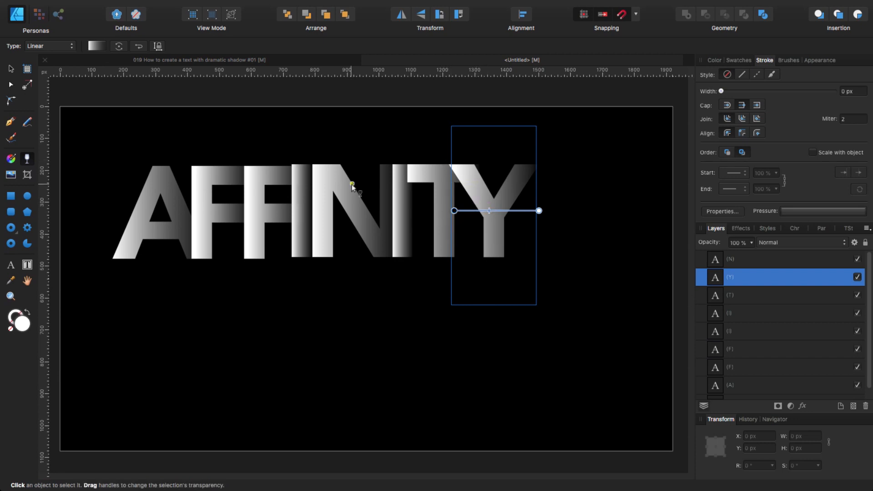
click(11, 69)
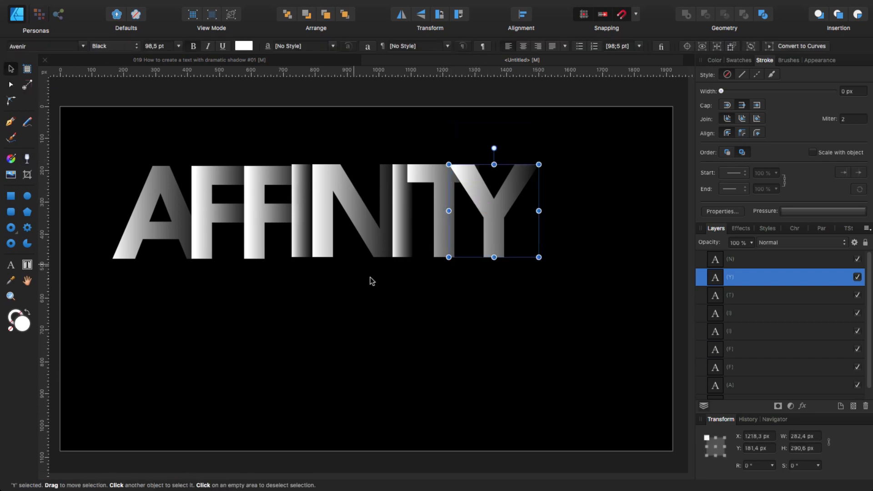
drag(487, 214, 500, 214)
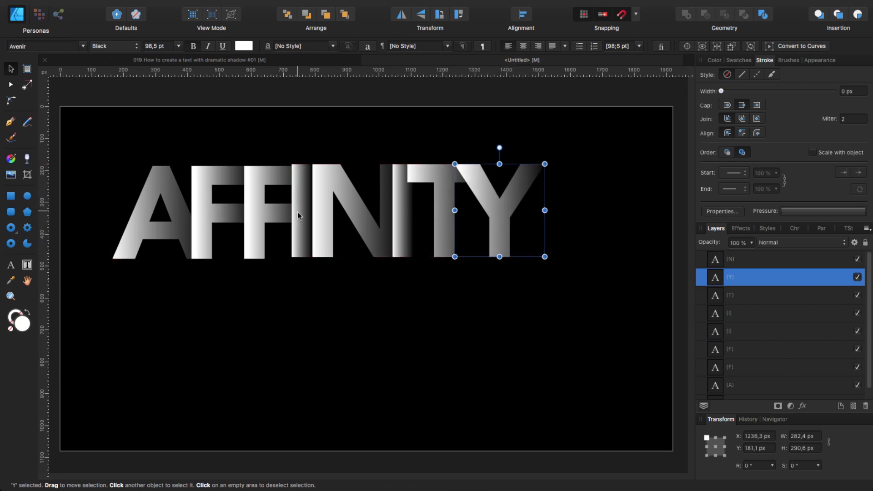
Tighten the letter spacing of AFFINITY, moving the second I to about X 1006, the T to X 1034 and the Y to X 1187 px.
drag(253, 217, 310, 221)
drag(406, 230, 422, 230)
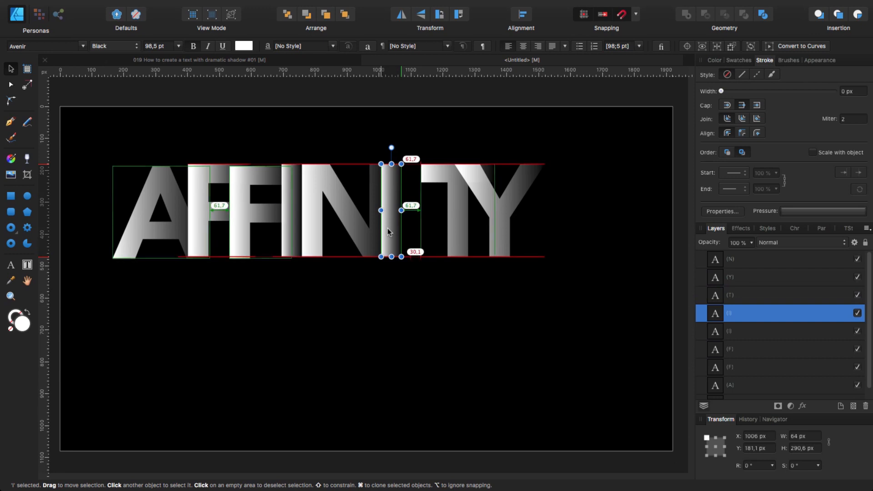
drag(455, 219, 498, 214)
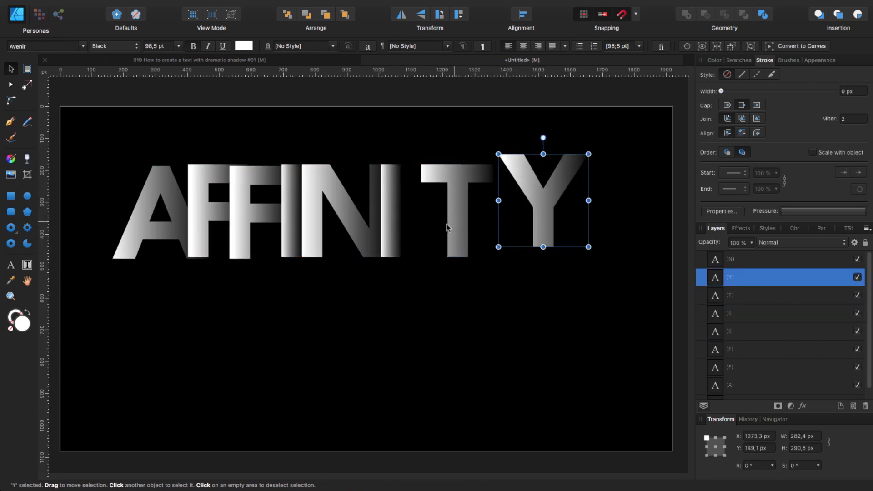
drag(450, 227, 422, 221)
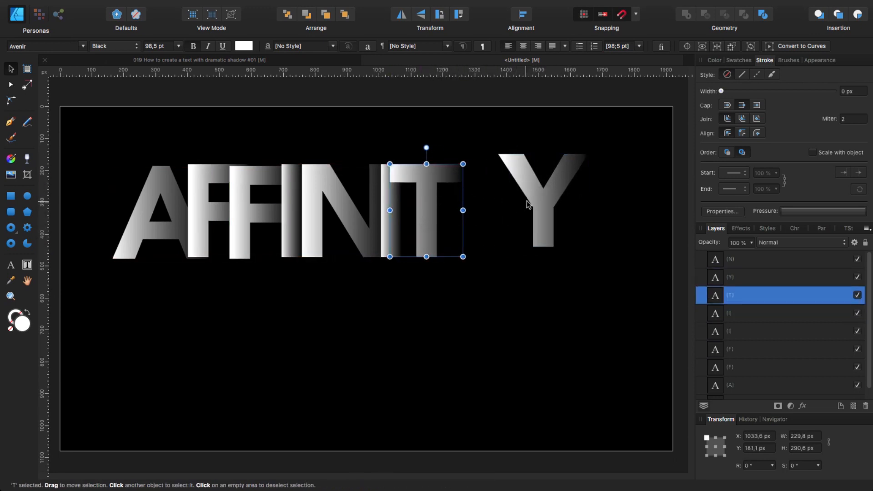
drag(506, 210, 479, 208)
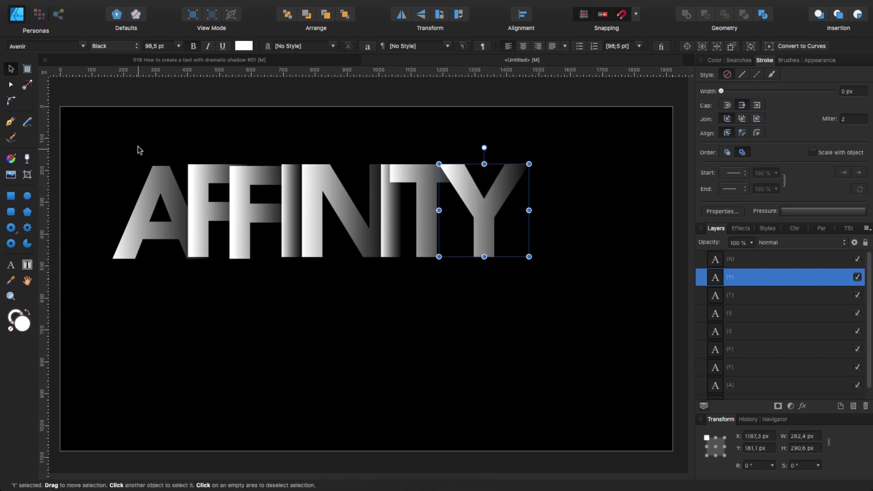
Align all eight letters vertically by their middles and combine them into one group.
drag(72, 124, 565, 315)
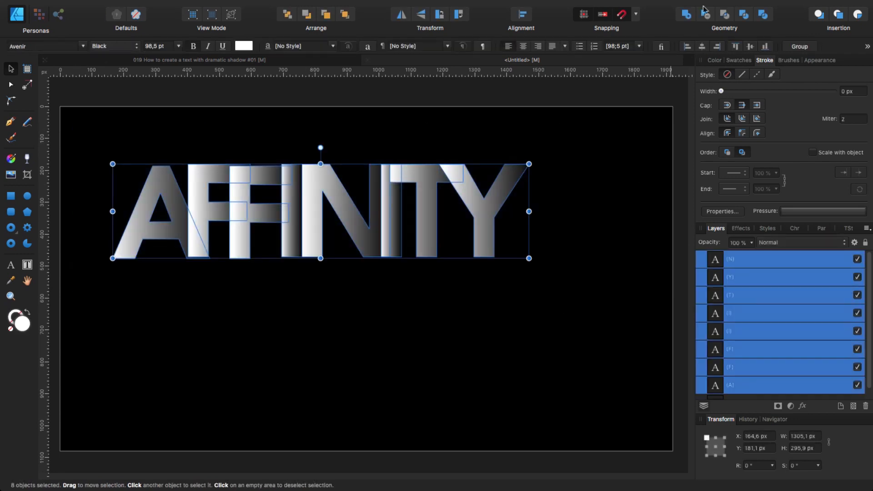
click(522, 16)
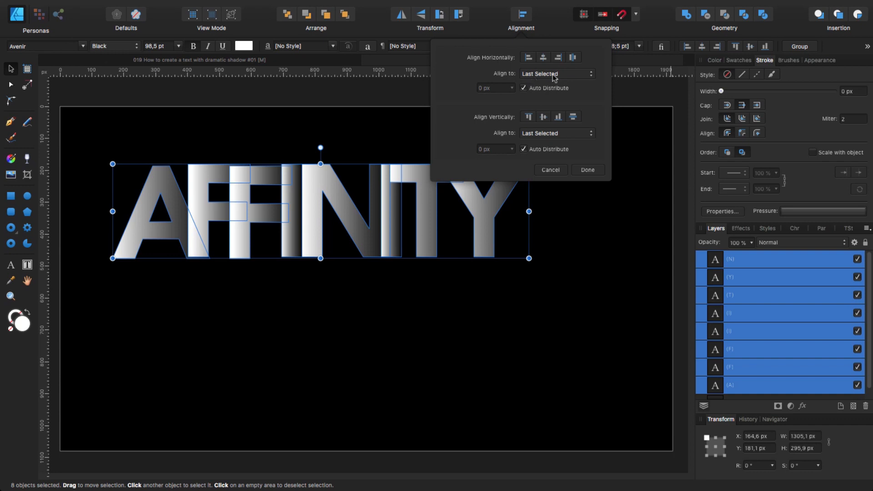
click(547, 117)
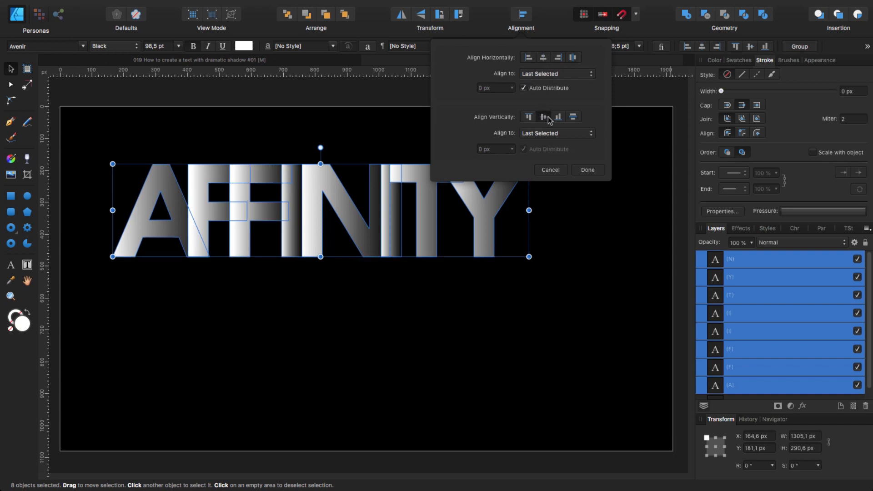
click(590, 171)
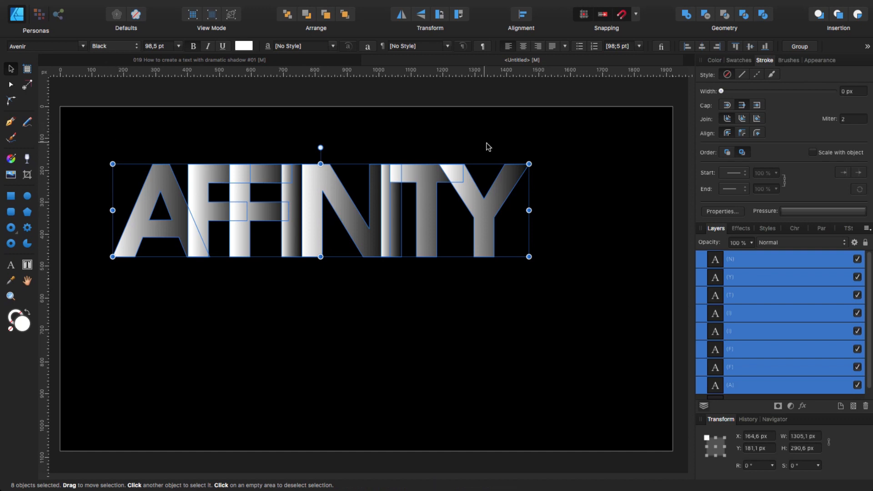
click(800, 46)
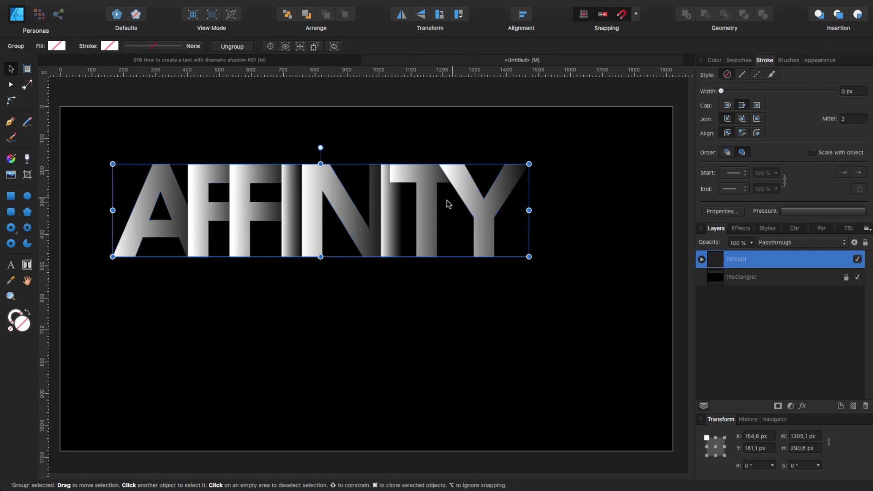
Enlarge the lettering group to about 1578 × 351 px and place it at about X 171, Y 125 px.
key(super+minus)
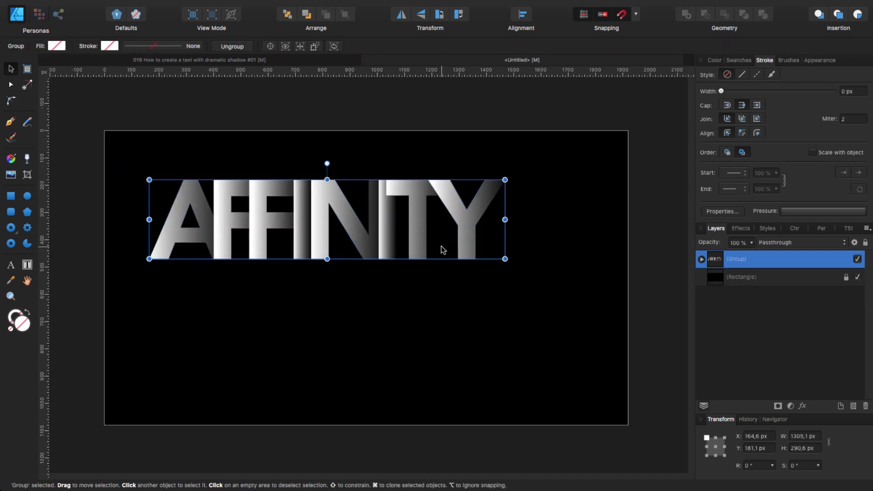
drag(413, 234, 444, 221)
drag(534, 245, 609, 262)
drag(387, 222, 358, 219)
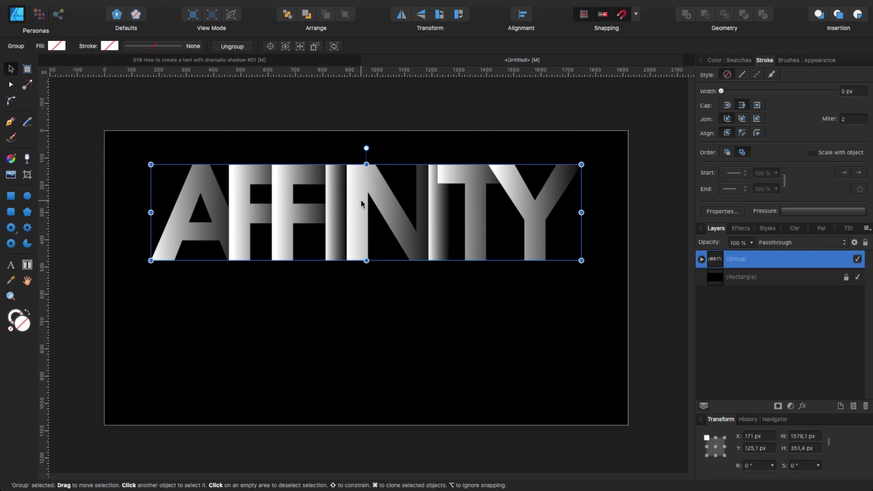
Duplicate the lettering group below the original, flip the copy vertically, and place it against the base of the original letters.
drag(360, 200, 369, 282)
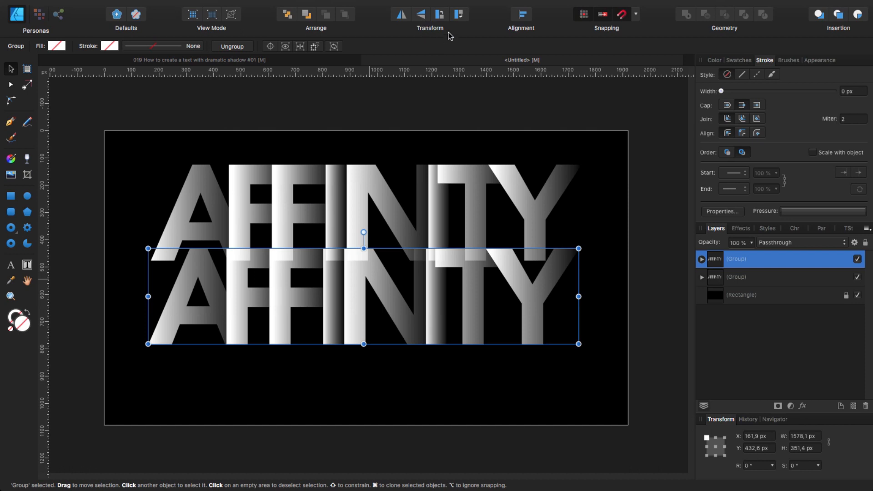
click(422, 15)
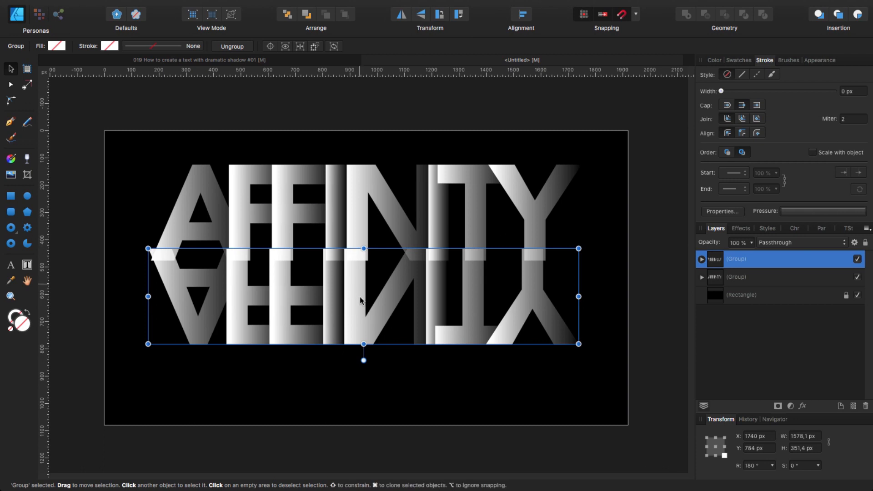
mouse_move(361, 299)
mouse_down()
mouse_move(360, 307)
mouse_move(368, 287)
mouse_up()
Check the seam between the two groups and fine-tune the mirrored copy's vertical position to Y 828.3 px.
key(super+minus)
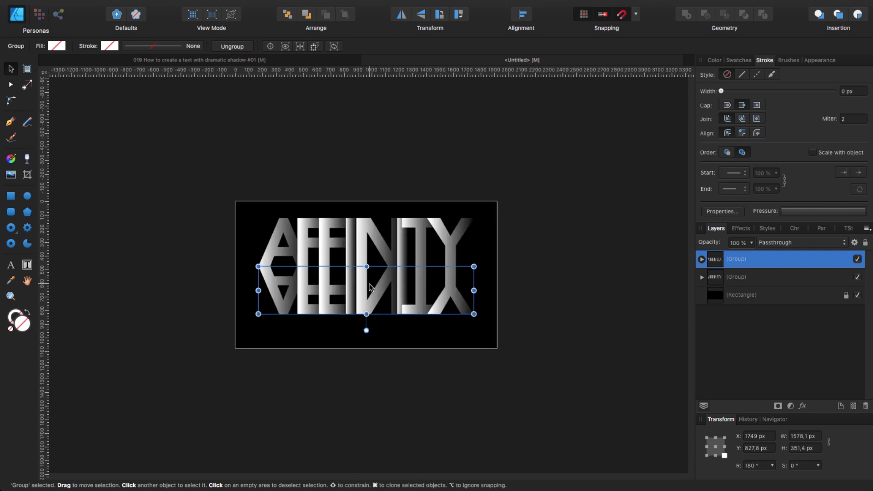
click(251, 218)
key(super+plus)
key(super+plus)
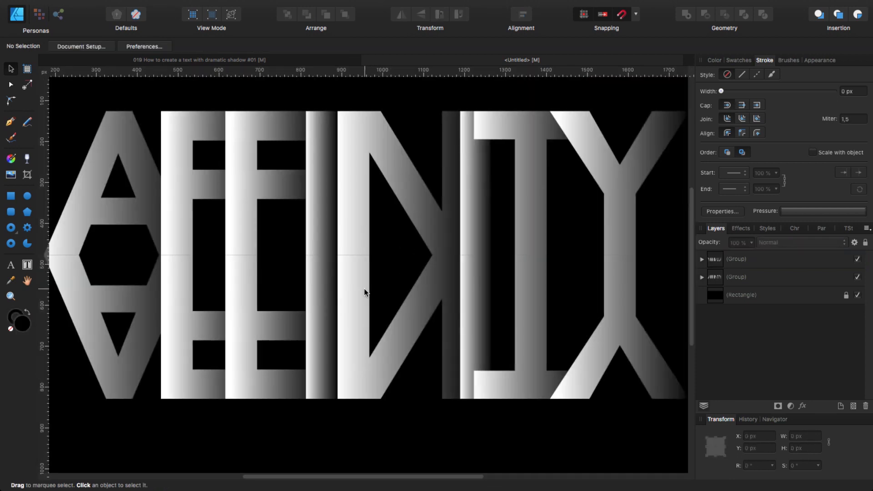
key(super+minus)
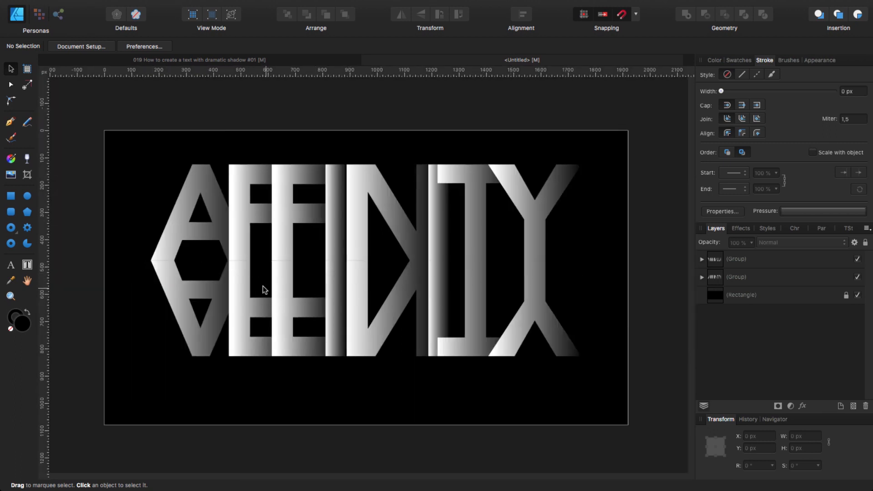
click(237, 282)
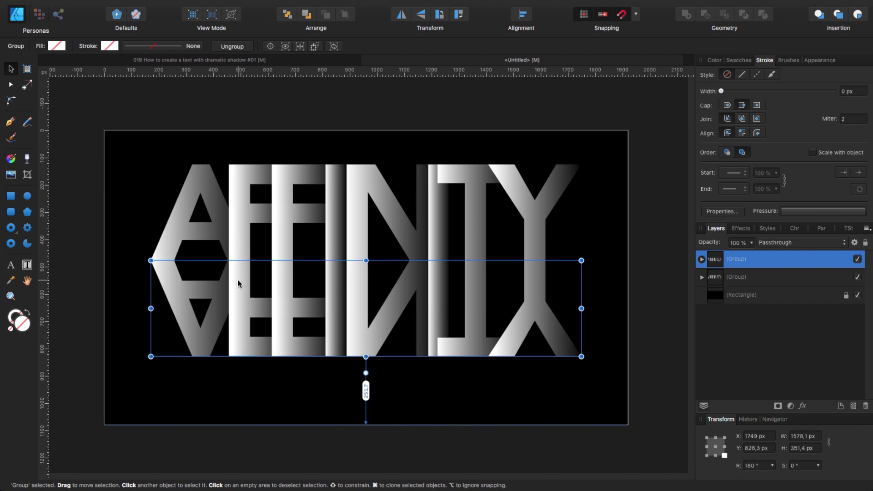
click(157, 169)
click(121, 298)
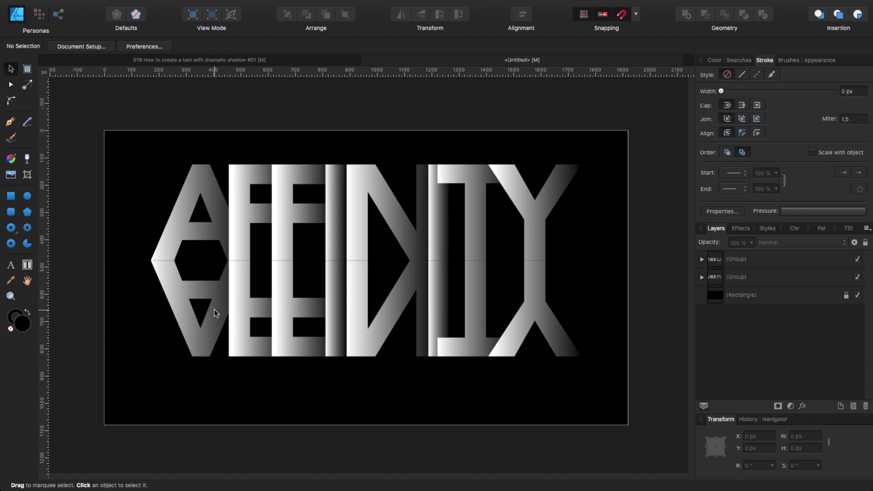
Fade the mirrored group from top to bottom with linear transparency, and shift the gradient's midpoint slightly upward.
click(217, 307)
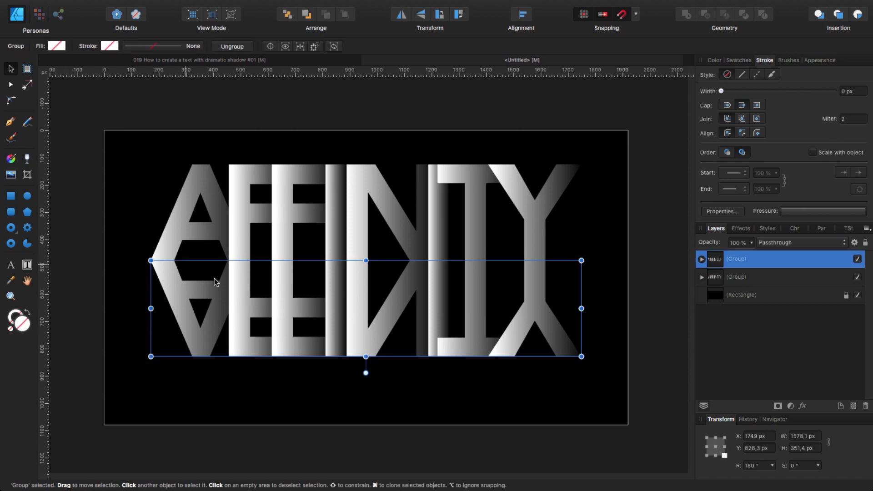
click(28, 159)
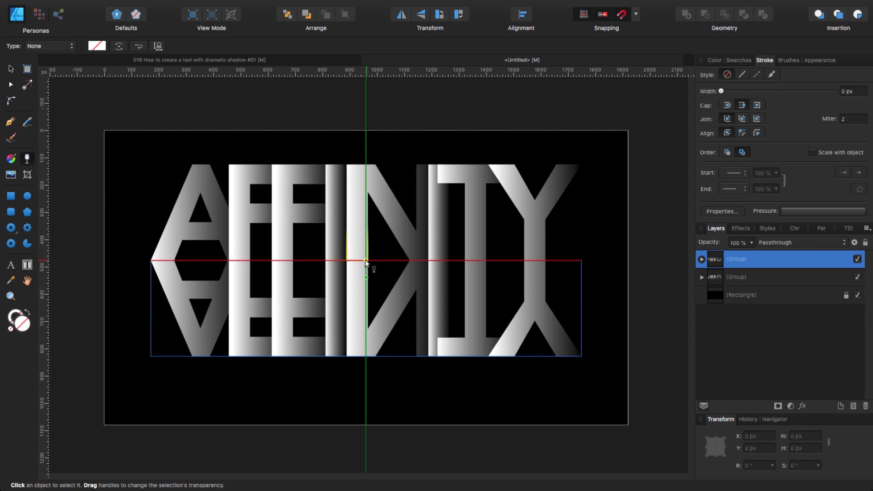
drag(366, 262, 365, 357)
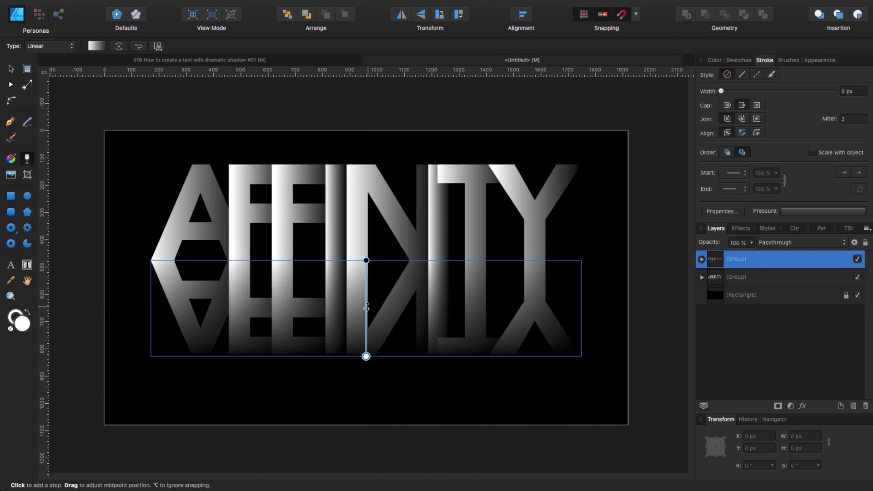
drag(367, 295, 368, 299)
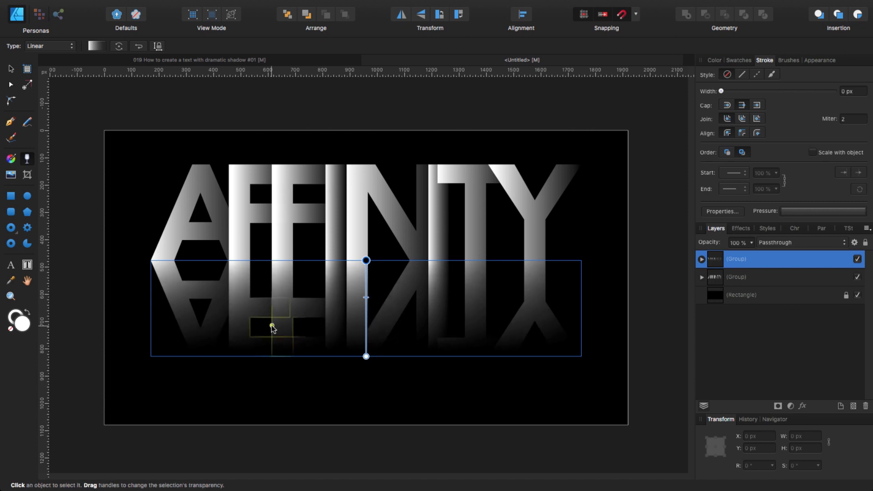
click(11, 69)
click(141, 250)
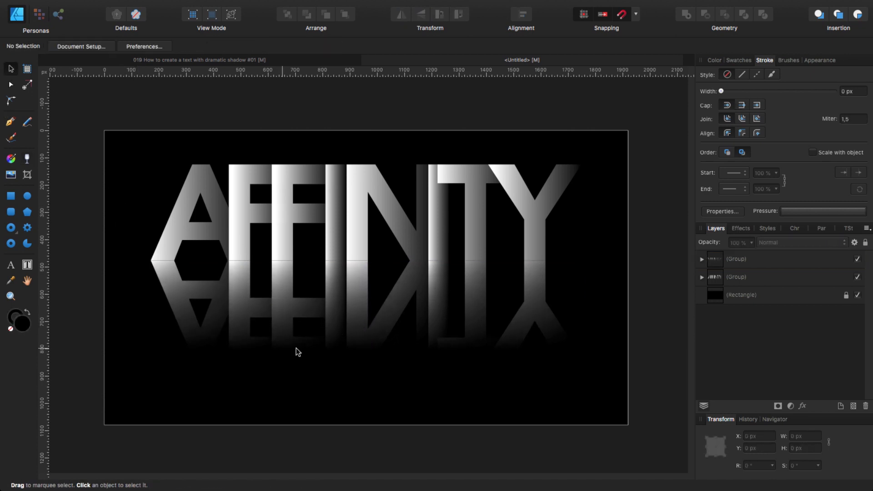
Apply a Gaussian Blur layer effect with a 1 px radius to the mirrored group.
click(481, 313)
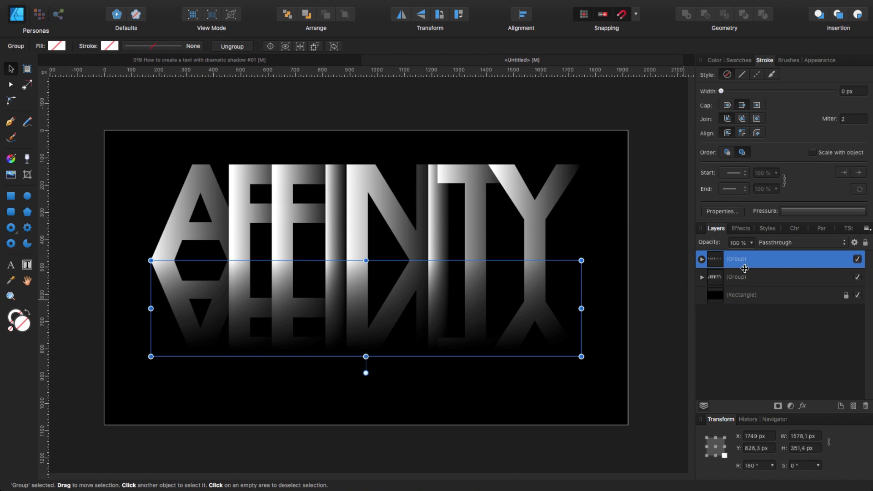
click(803, 406)
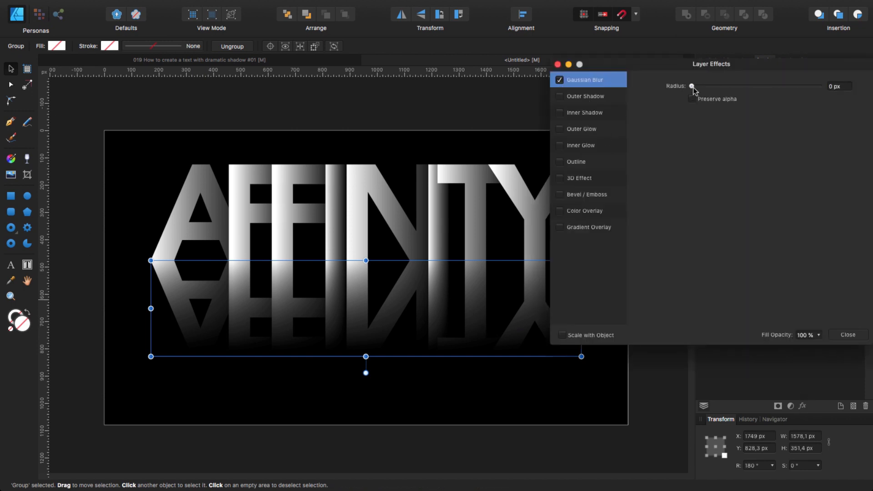
drag(694, 87, 718, 86)
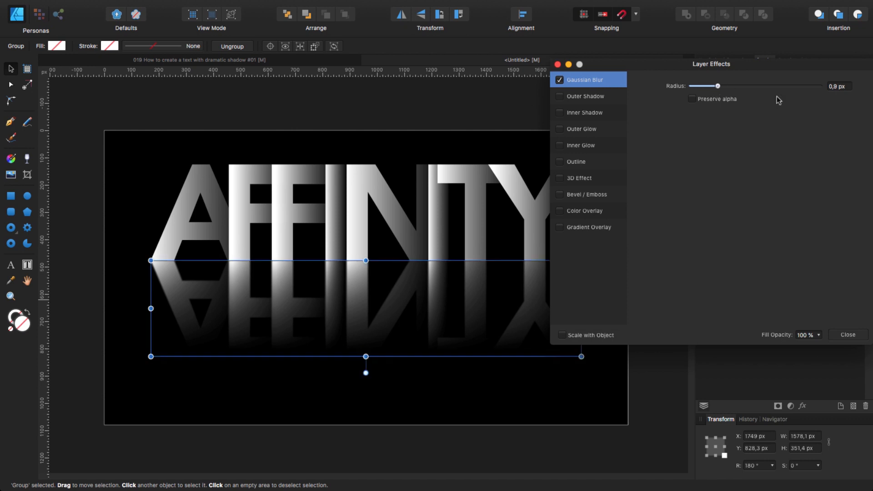
click(845, 87)
key(BackSpace)
text(1)
key(Return)
click(558, 64)
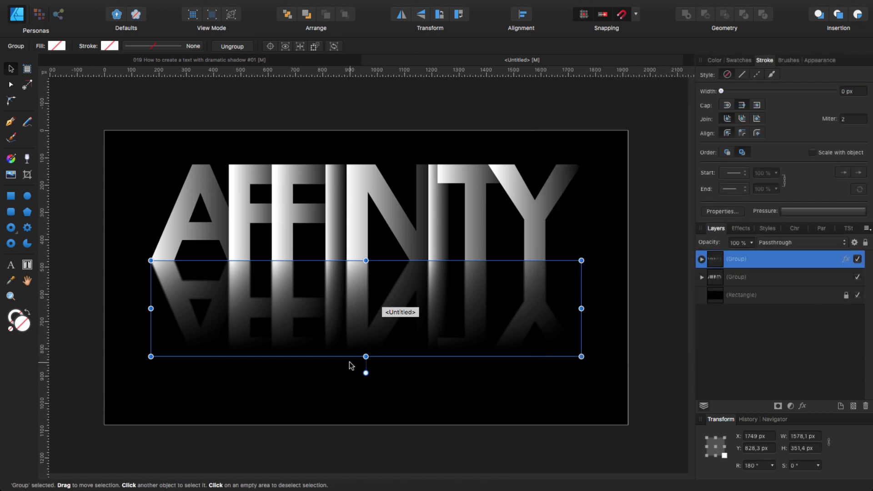
Try shearing the reflection about 25.9° towards the right, undo the shear, and deselect the group.
drag(359, 363, 407, 357)
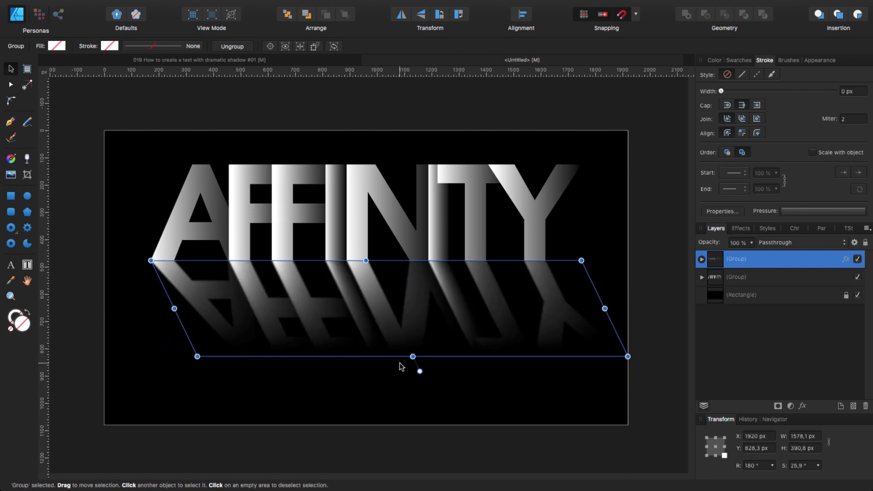
key(super+z)
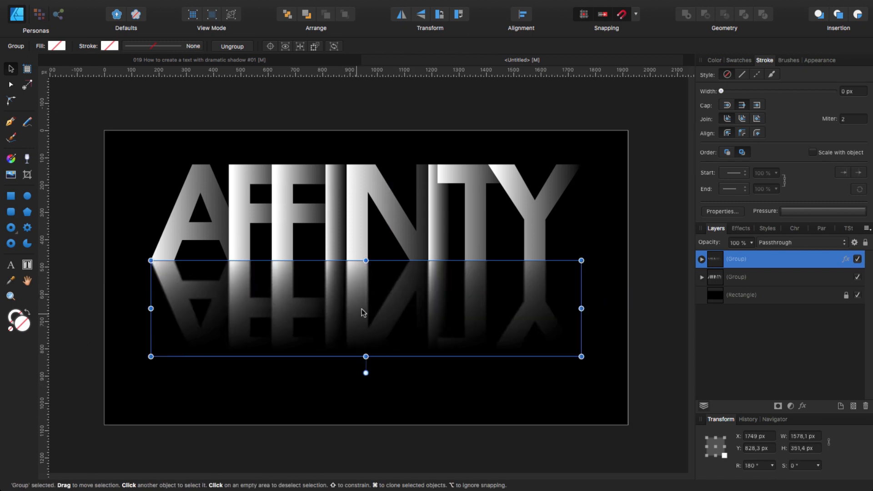
click(146, 152)
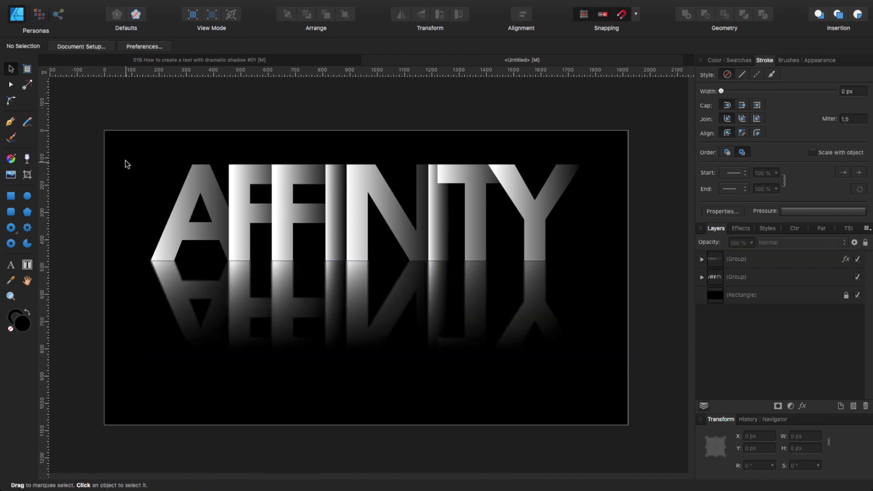
Group the lettering with its reflection and centre the group on the page, at about Y 188 px.
drag(86, 111, 607, 388)
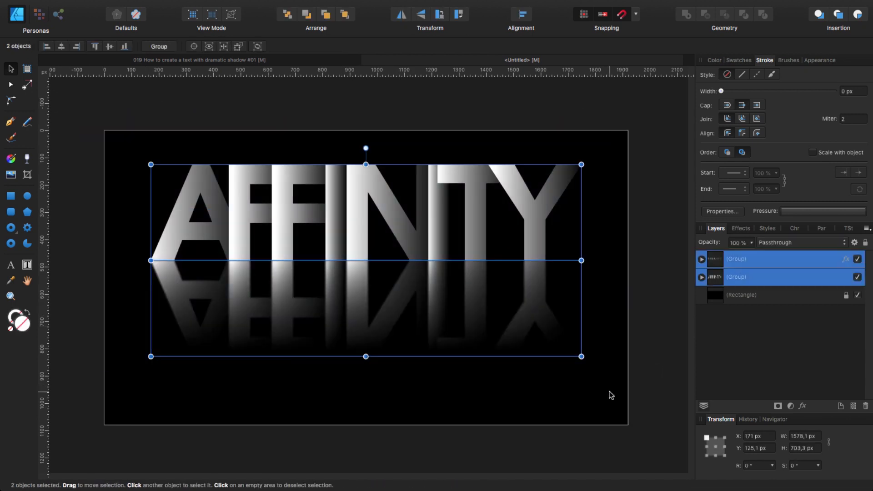
click(159, 46)
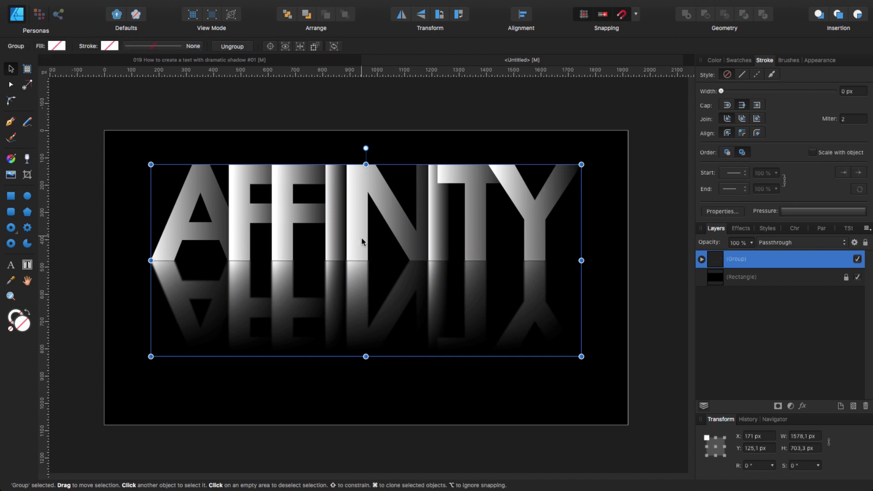
drag(362, 239, 361, 253)
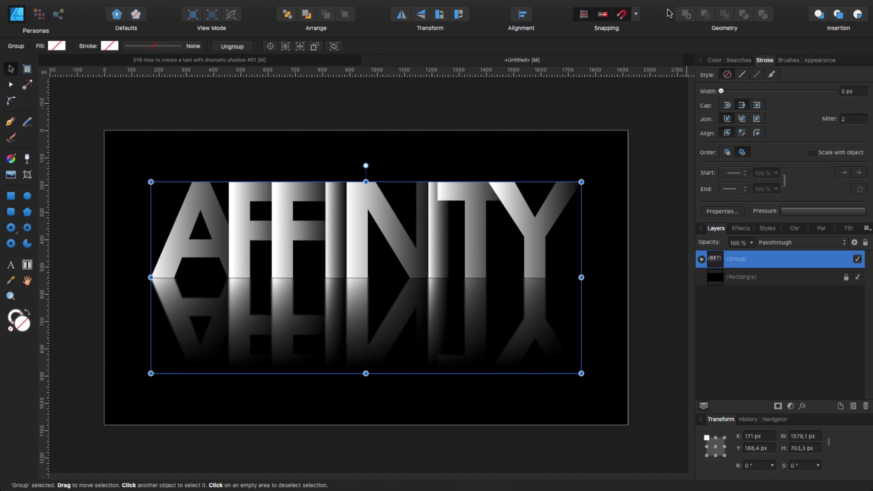
click(529, 20)
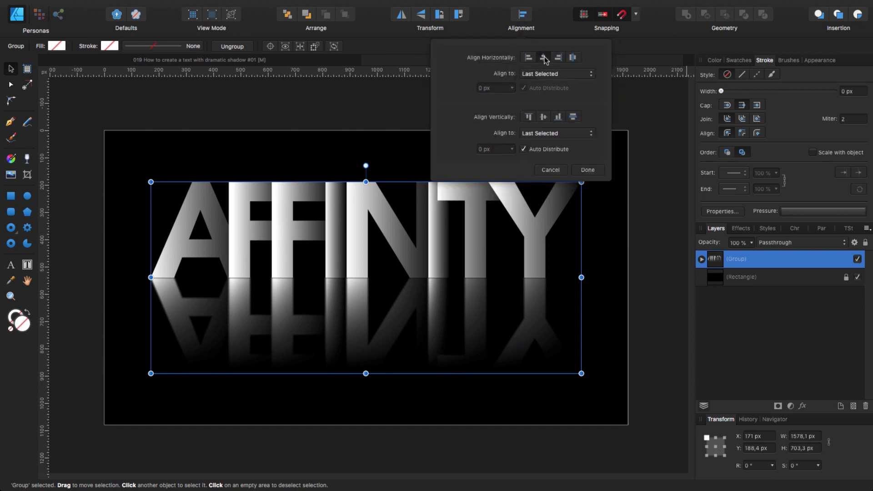
click(588, 170)
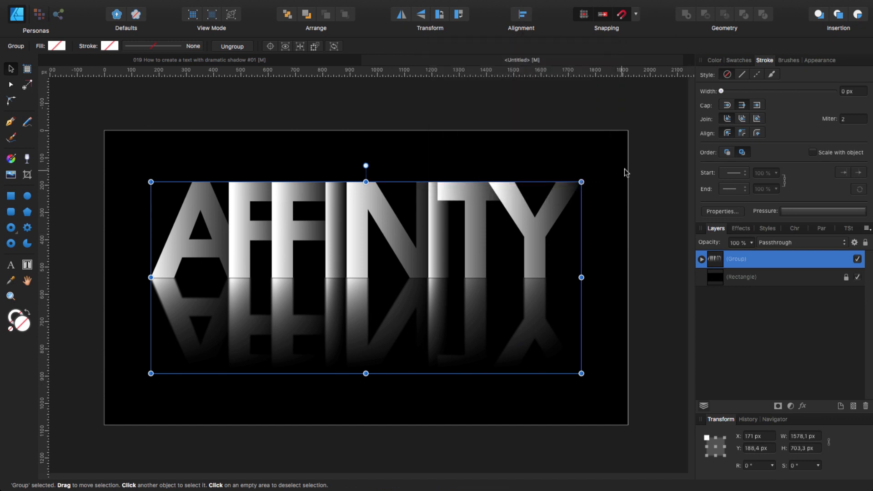
click(646, 169)
Change the background rectangle's fill to dark blue with HSL values 231, 100, 21.
click(300, 215)
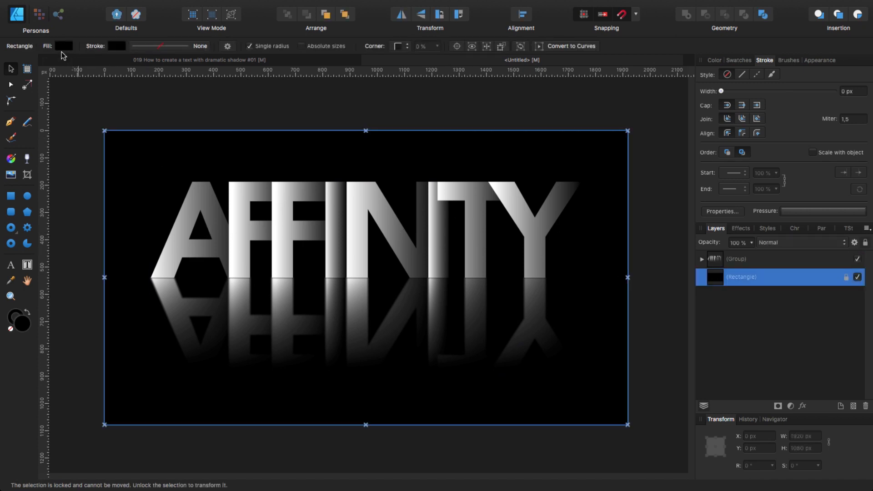
click(63, 46)
drag(66, 111, 120, 111)
drag(66, 99, 177, 100)
drag(120, 111, 139, 89)
click(68, 89)
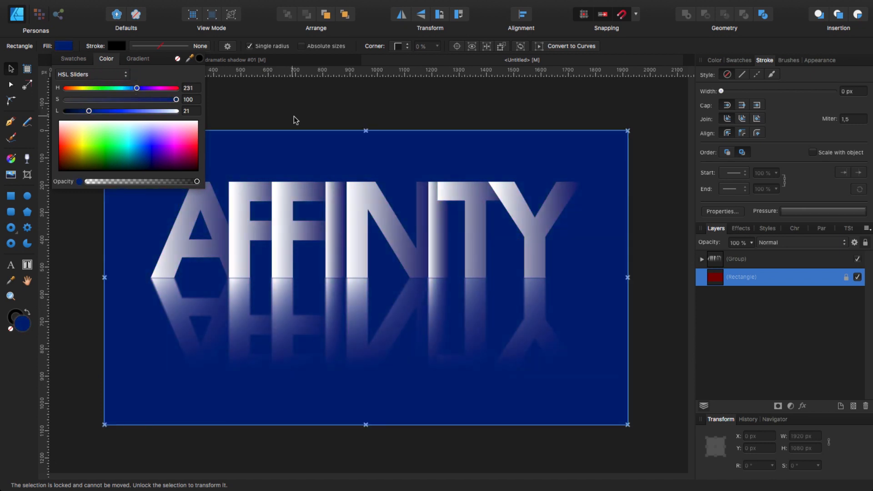
click(306, 119)
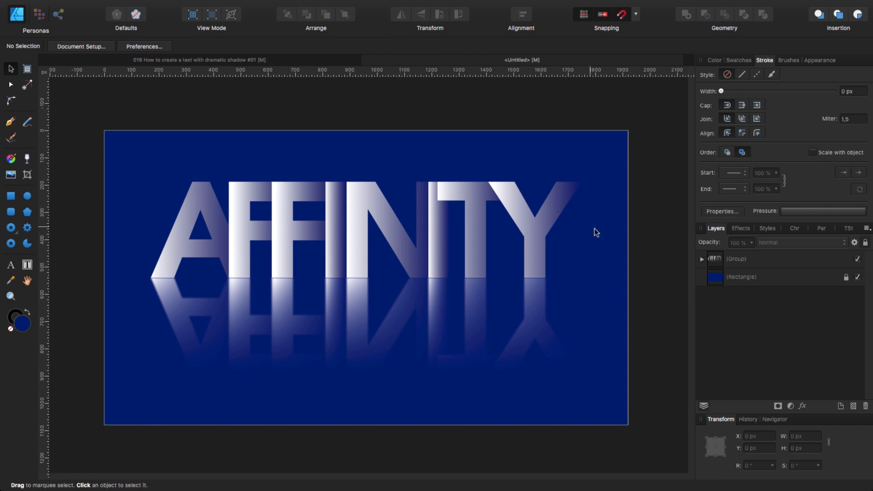